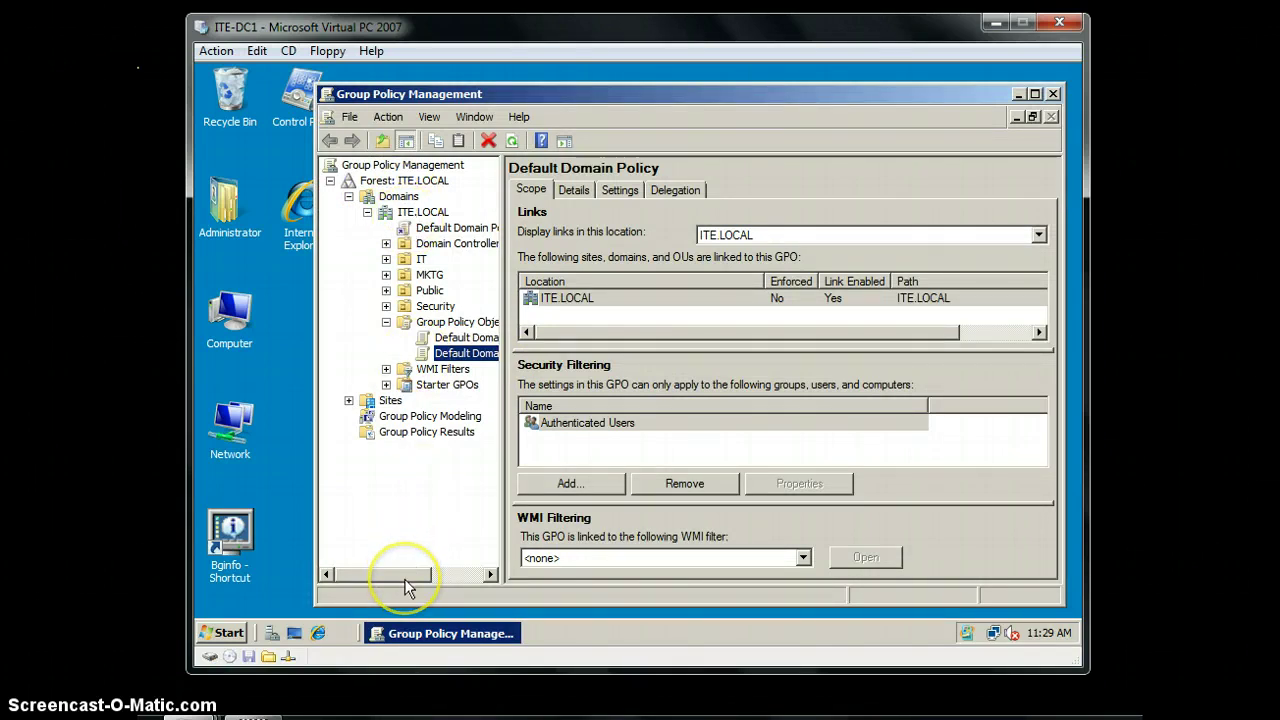
Select the ITE.LOCAL domain and expand its Domain Controllers unit to view the linked group policies.
drag(400, 574, 414, 574)
click(385, 213)
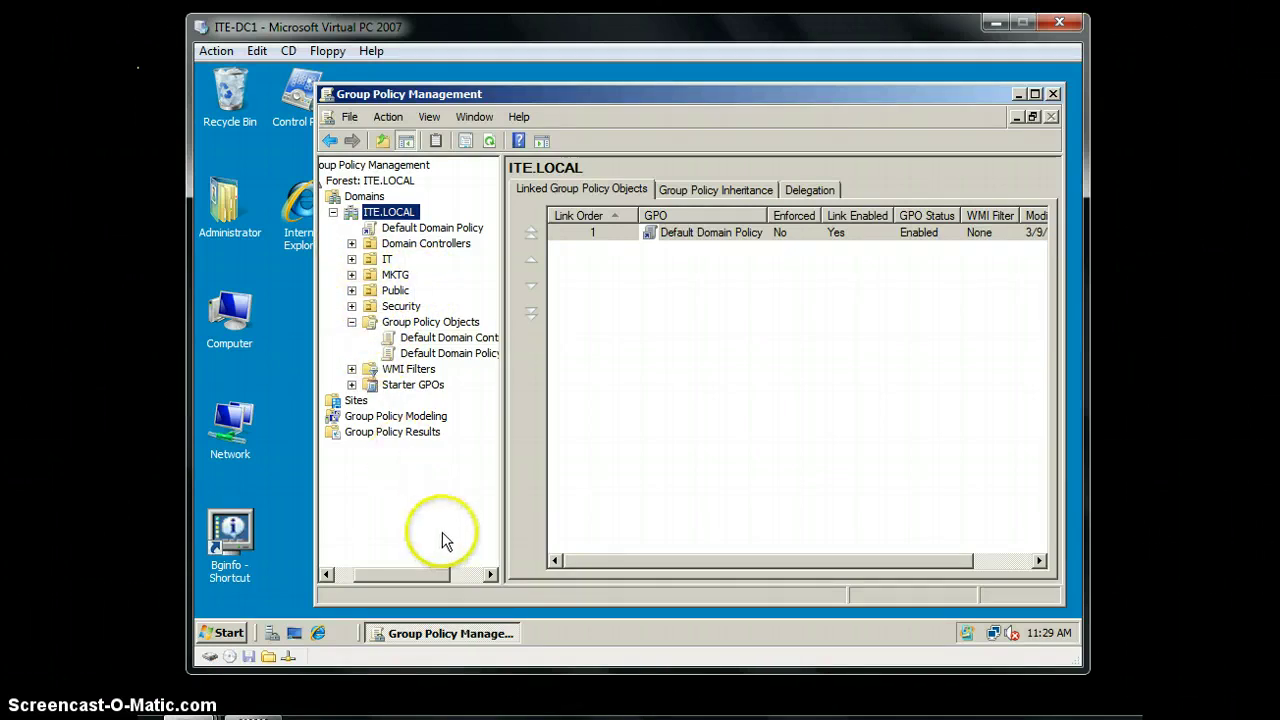
mouse_move(419, 576)
mouse_down()
mouse_move(391, 574)
mouse_move(432, 572)
mouse_up()
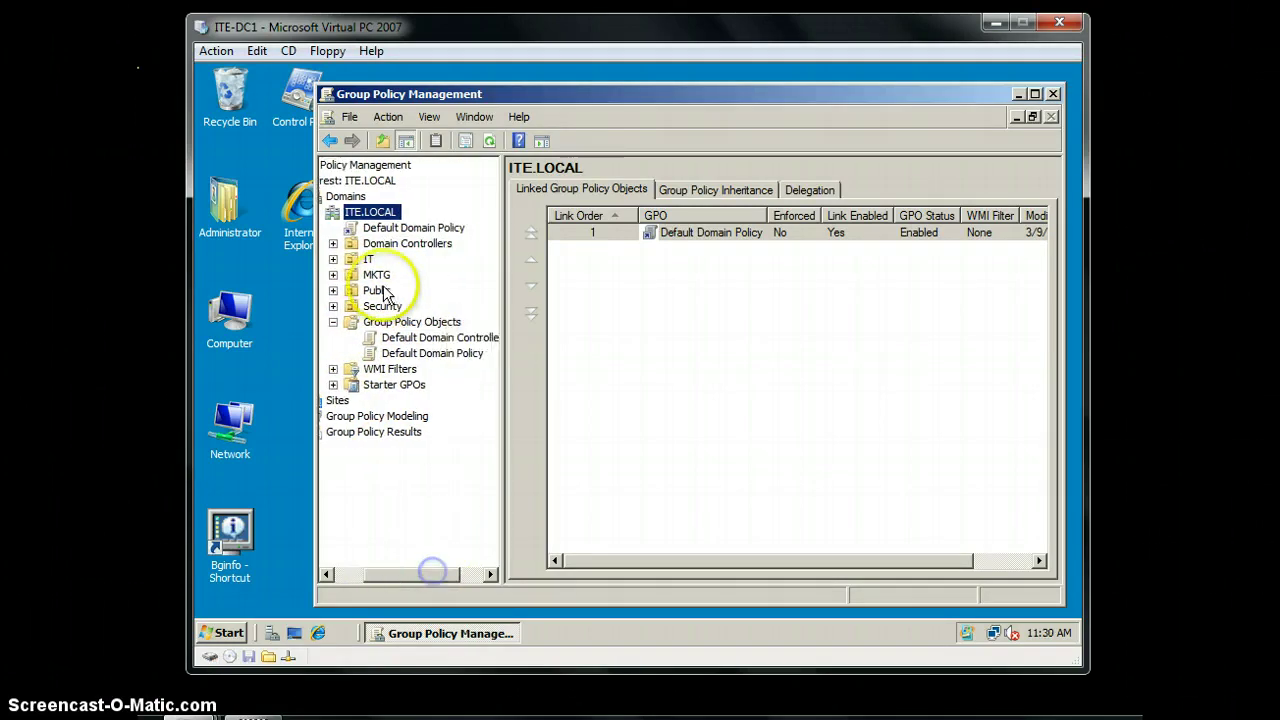
click(333, 244)
click(351, 574)
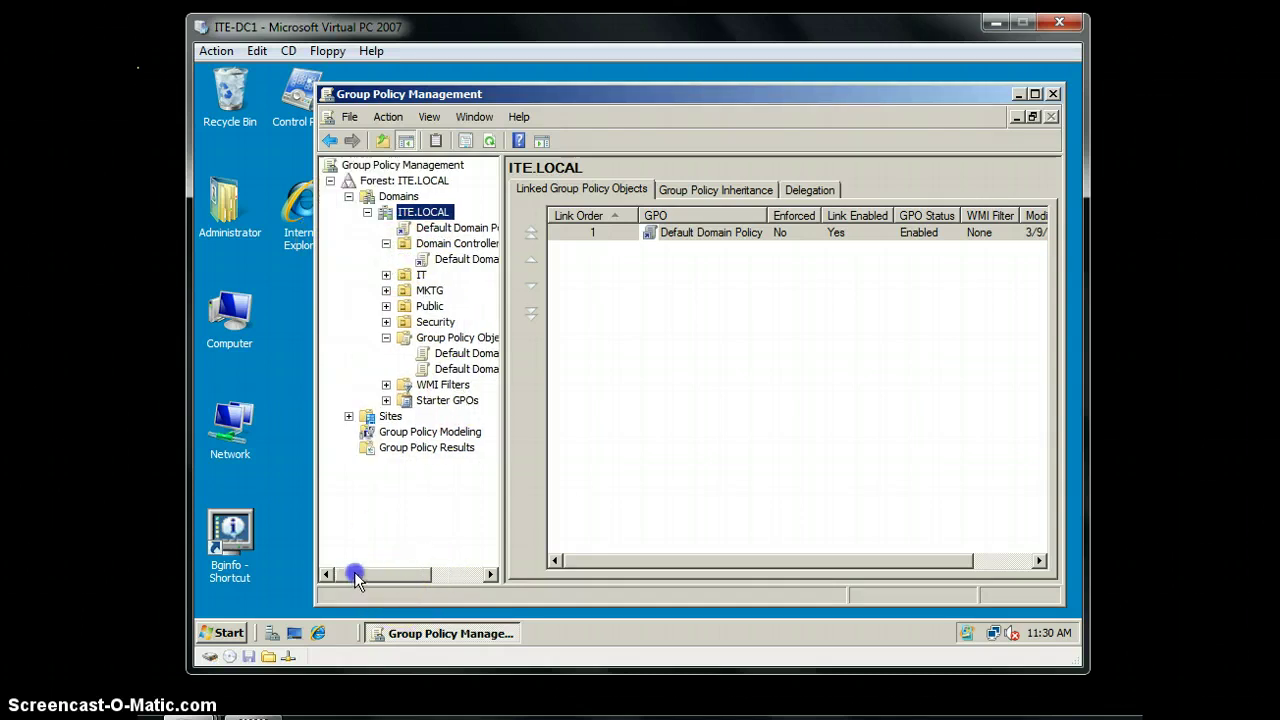
click(368, 203)
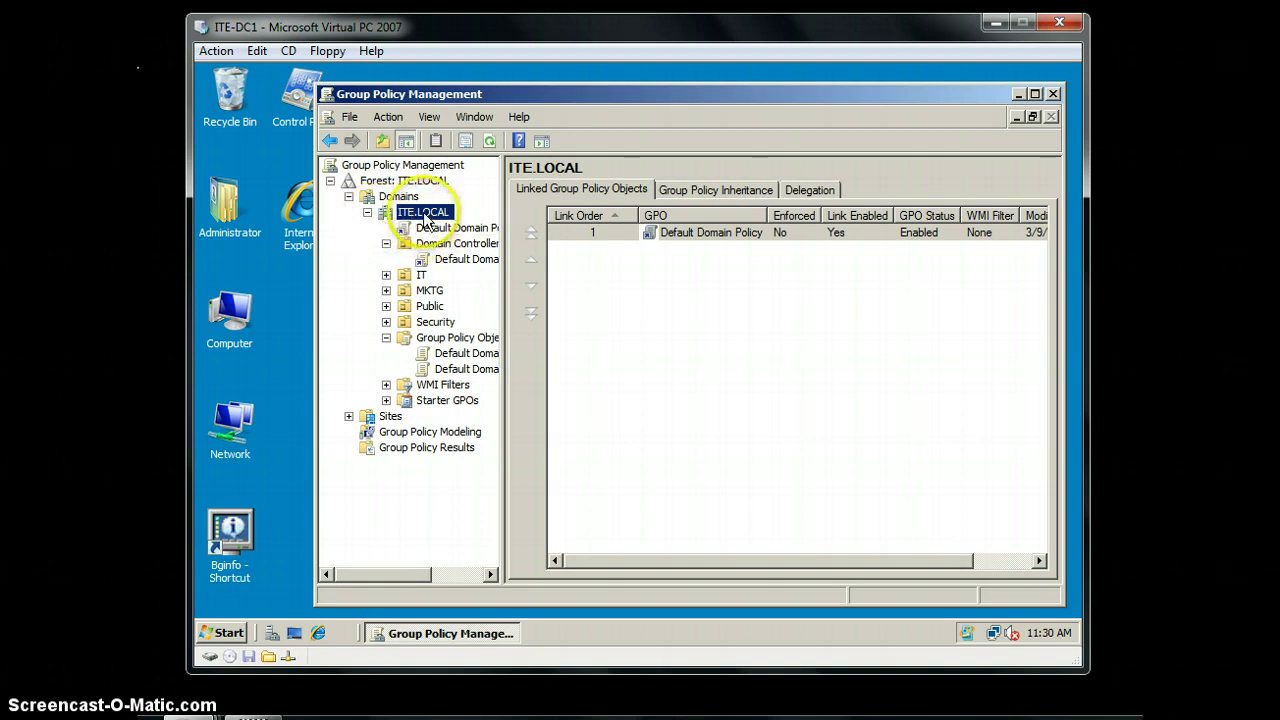
Create a group policy object named WSUS in the ITE.LOCAL domain and link it there, without a source starter GPO.
right_click(424, 214)
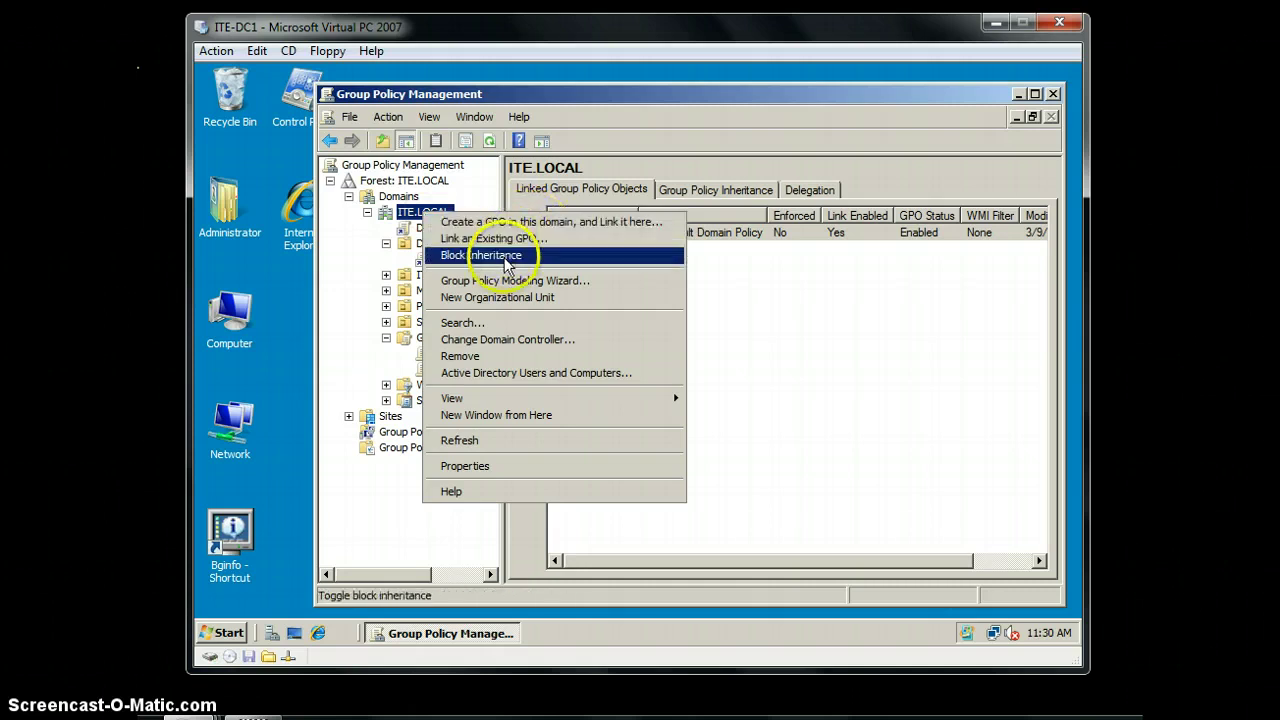
click(505, 222)
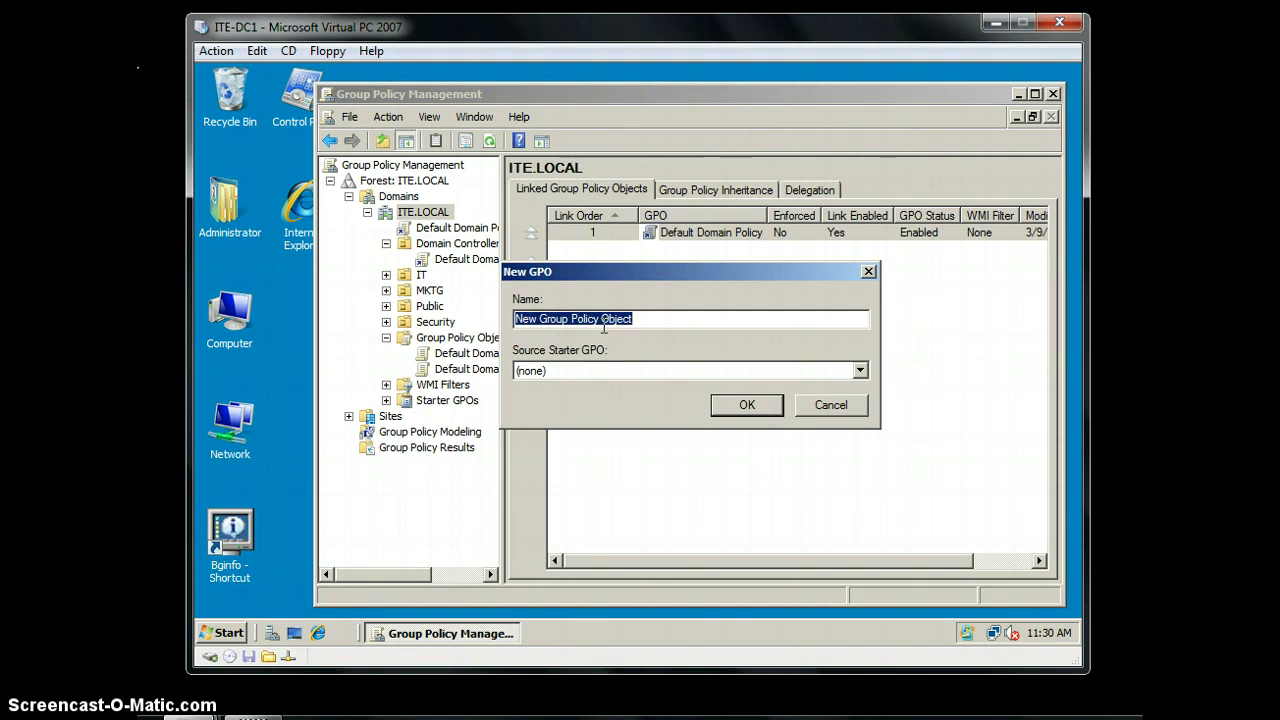
text(WSUS)
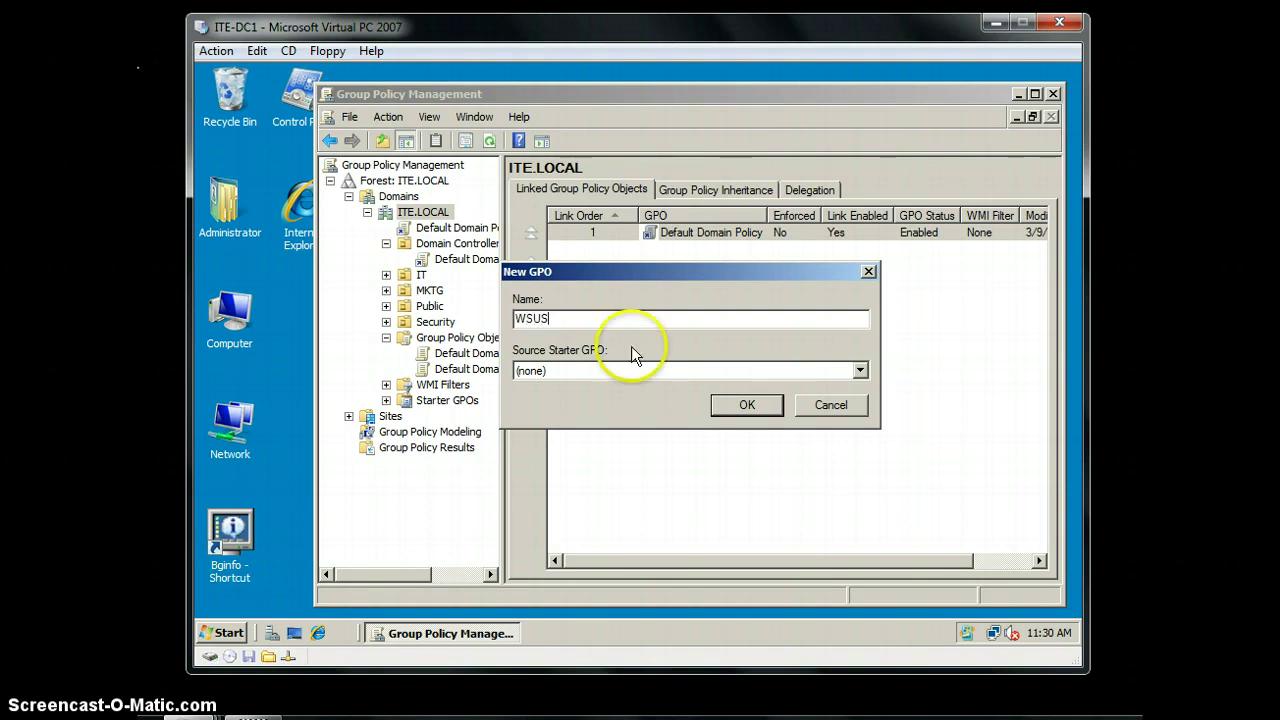
click(757, 402)
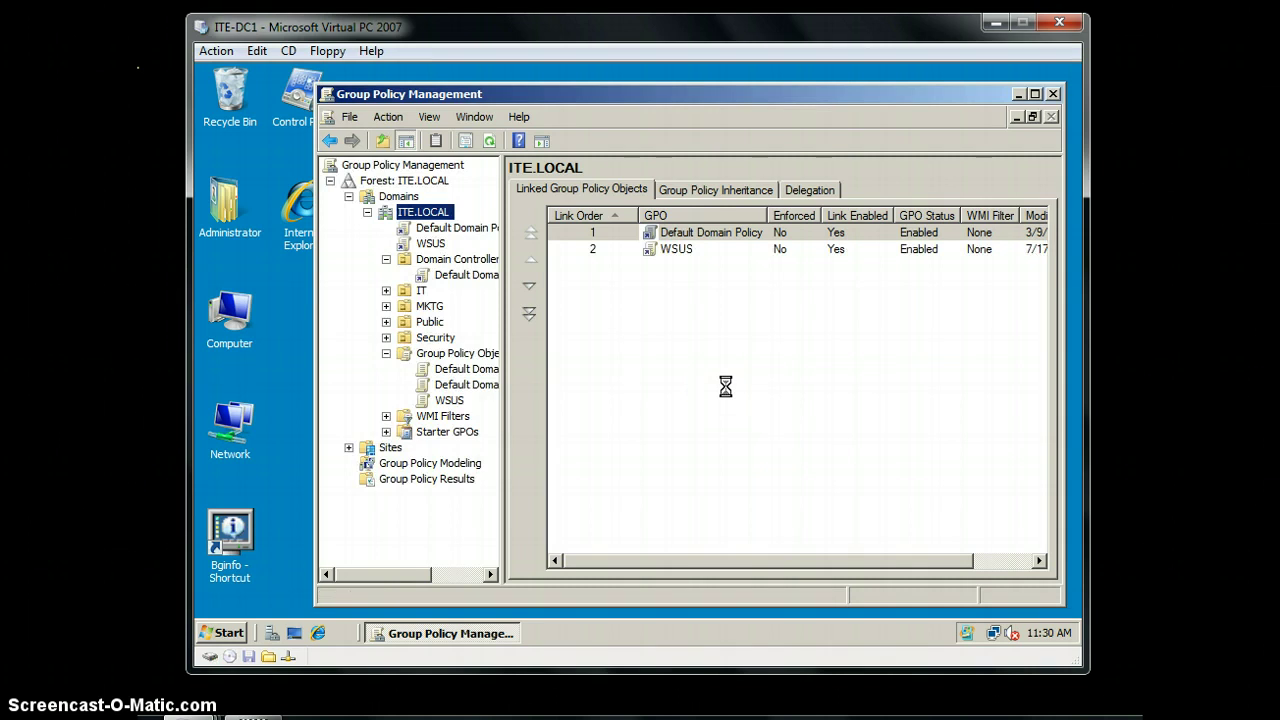
Open the WSUS policy linked to ITE.LOCAL for editing.
right_click(690, 247)
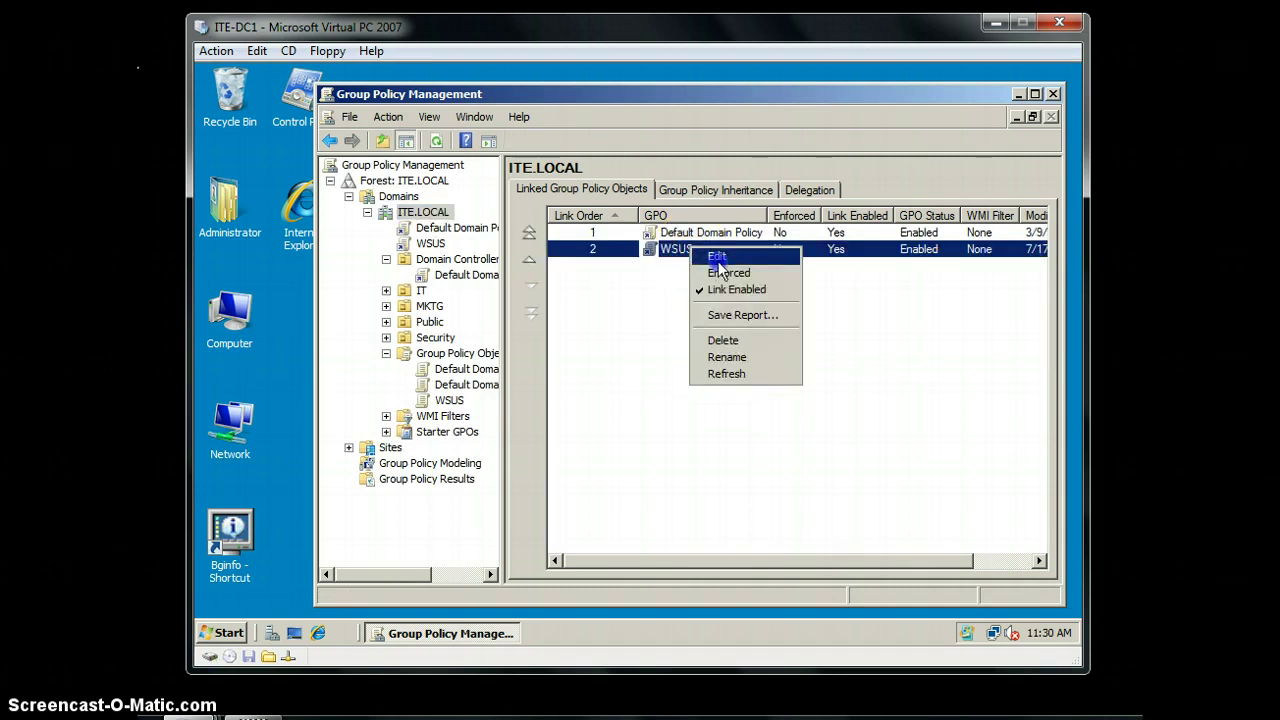
click(717, 256)
click(951, 447)
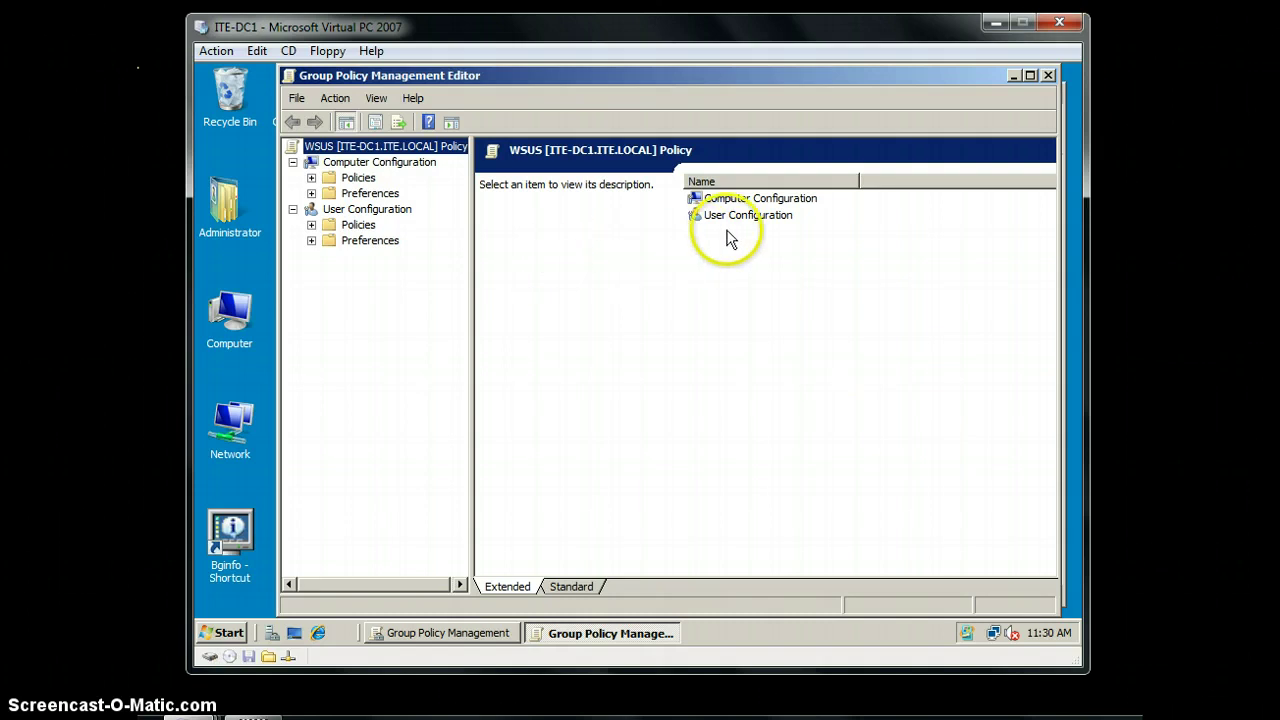
Go to Windows Components in the Administrative Templates of the Computer Configuration policies.
click(352, 178)
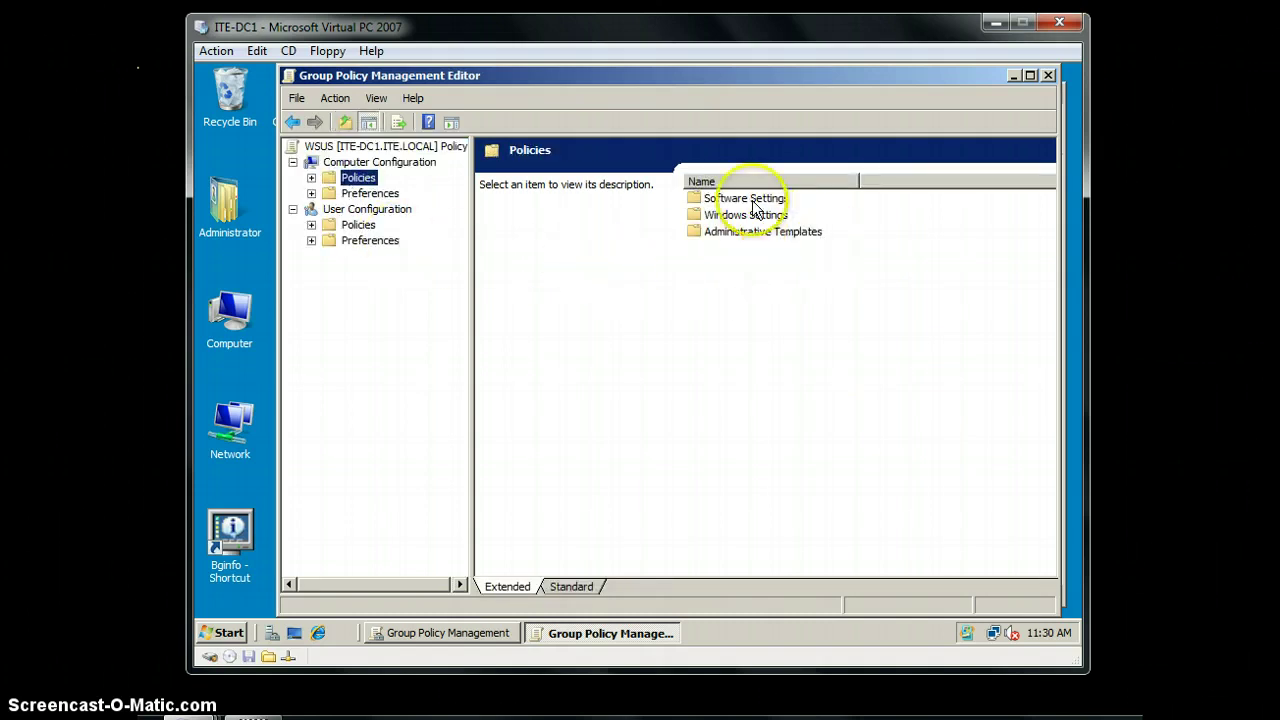
click(311, 177)
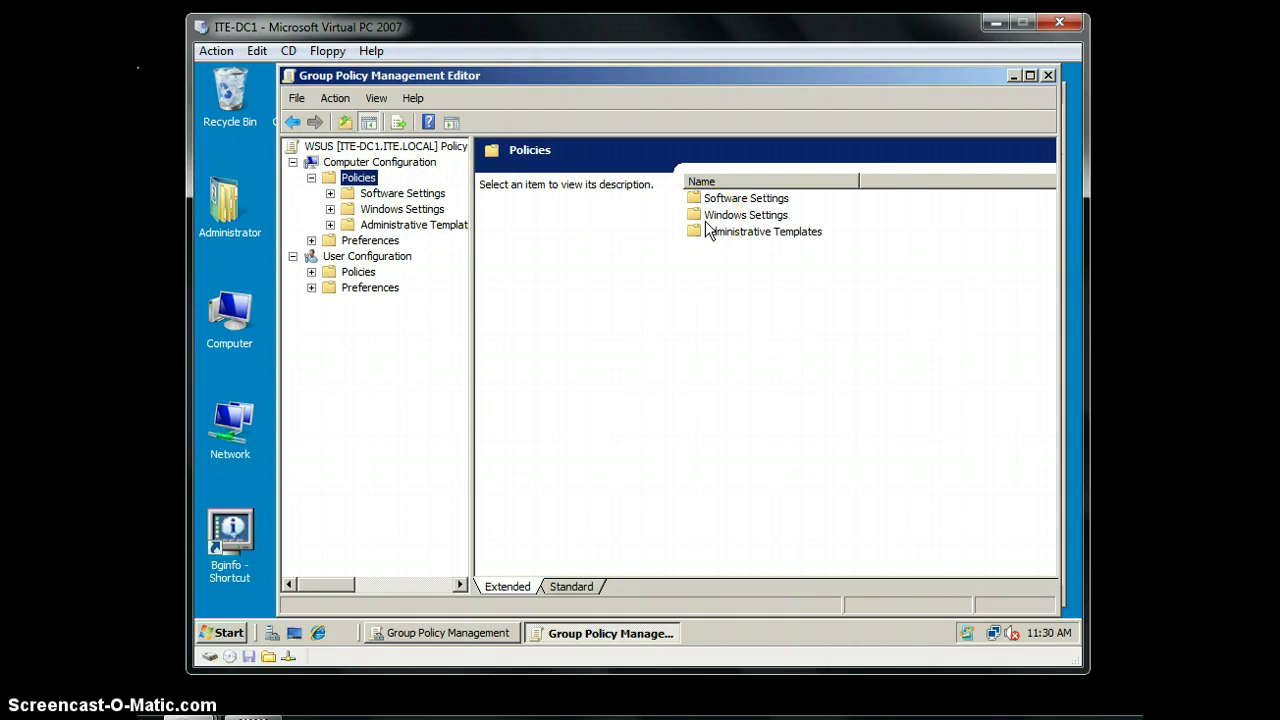
double_click(778, 231)
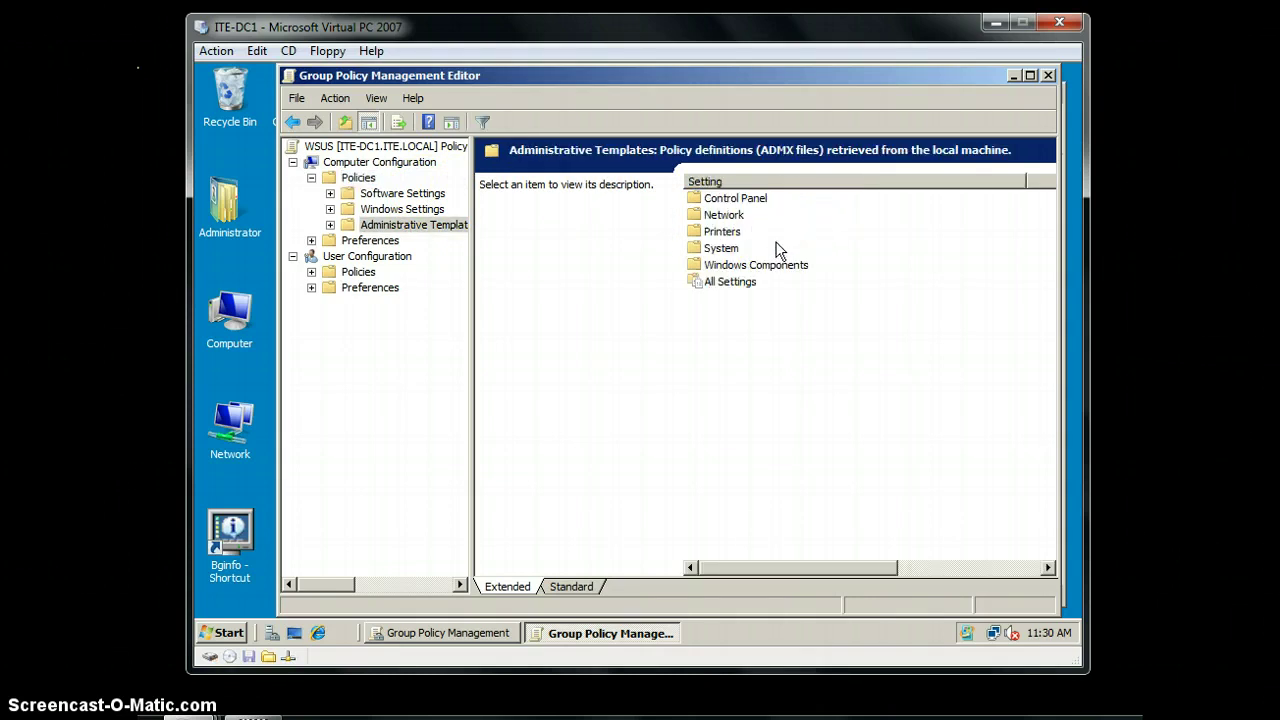
click(743, 267)
double_click(743, 267)
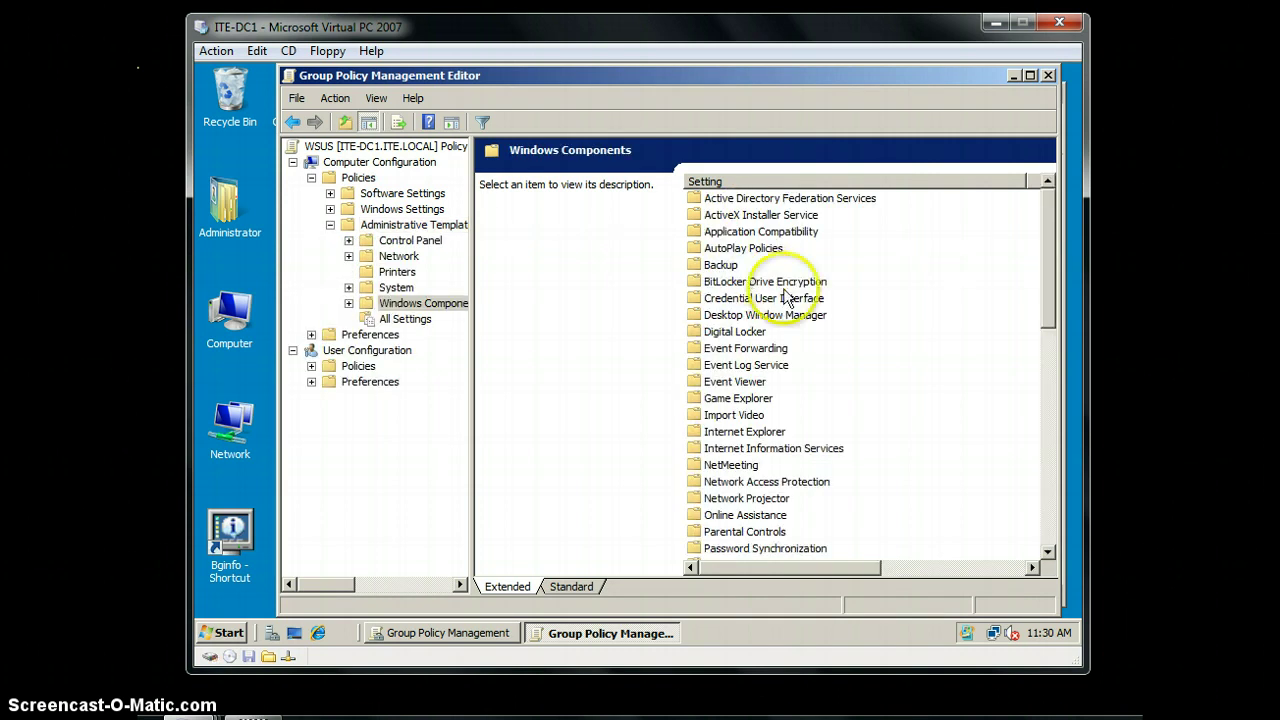
Find the Windows Update folder among the Windows Components and open its settings.
click(762, 368)
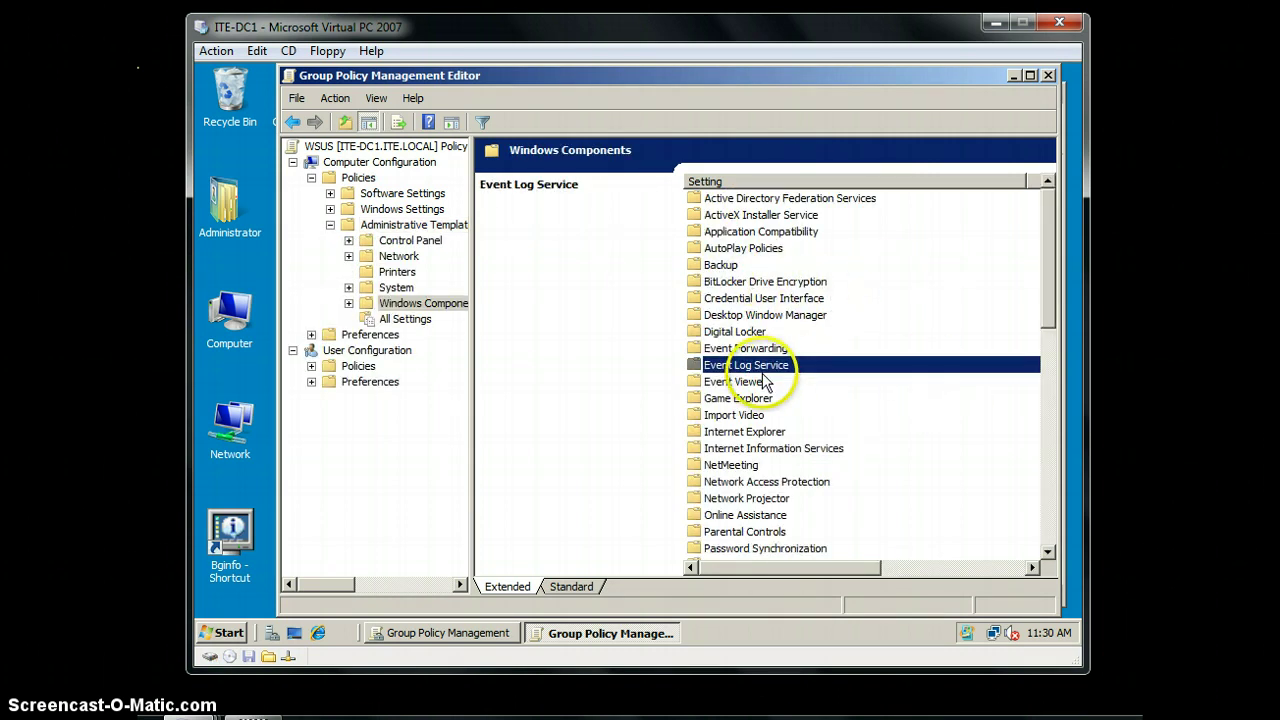
key(w)
click(790, 215)
click(800, 249)
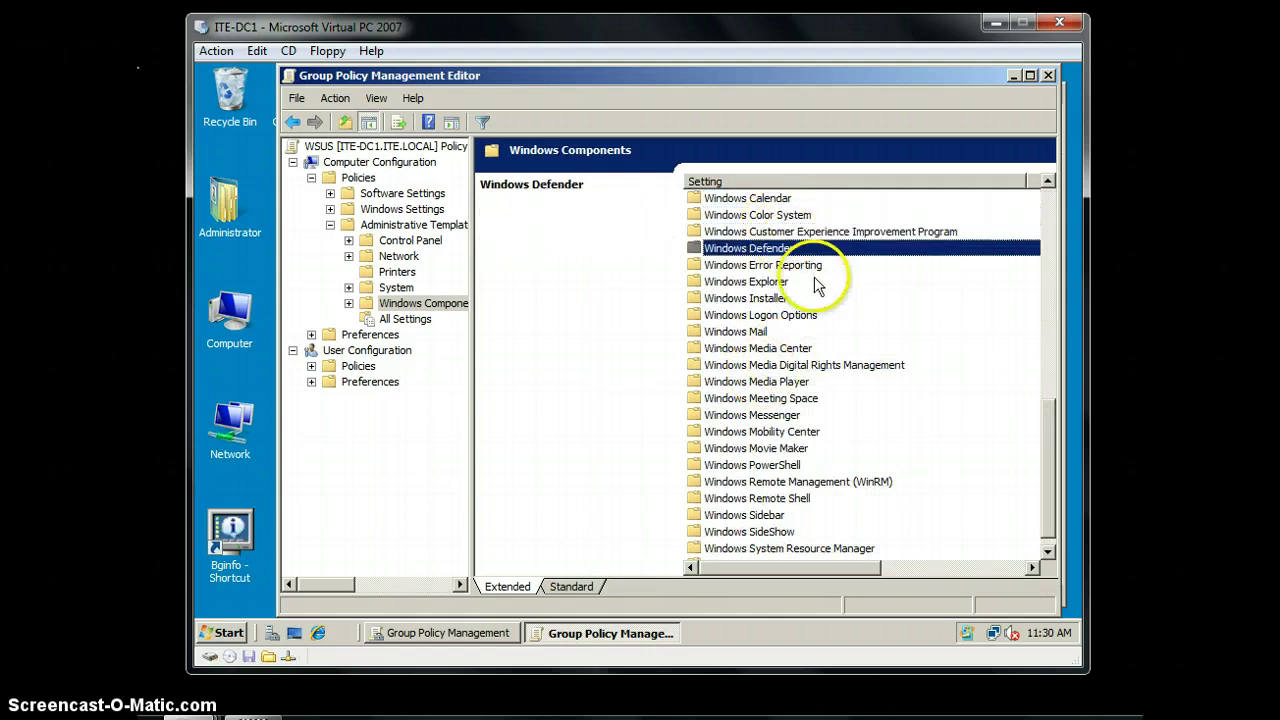
key(Down)
key(Down)
key(Down)
key(Down)
key(Down)
key(Down)
key(Down)
key(Down)
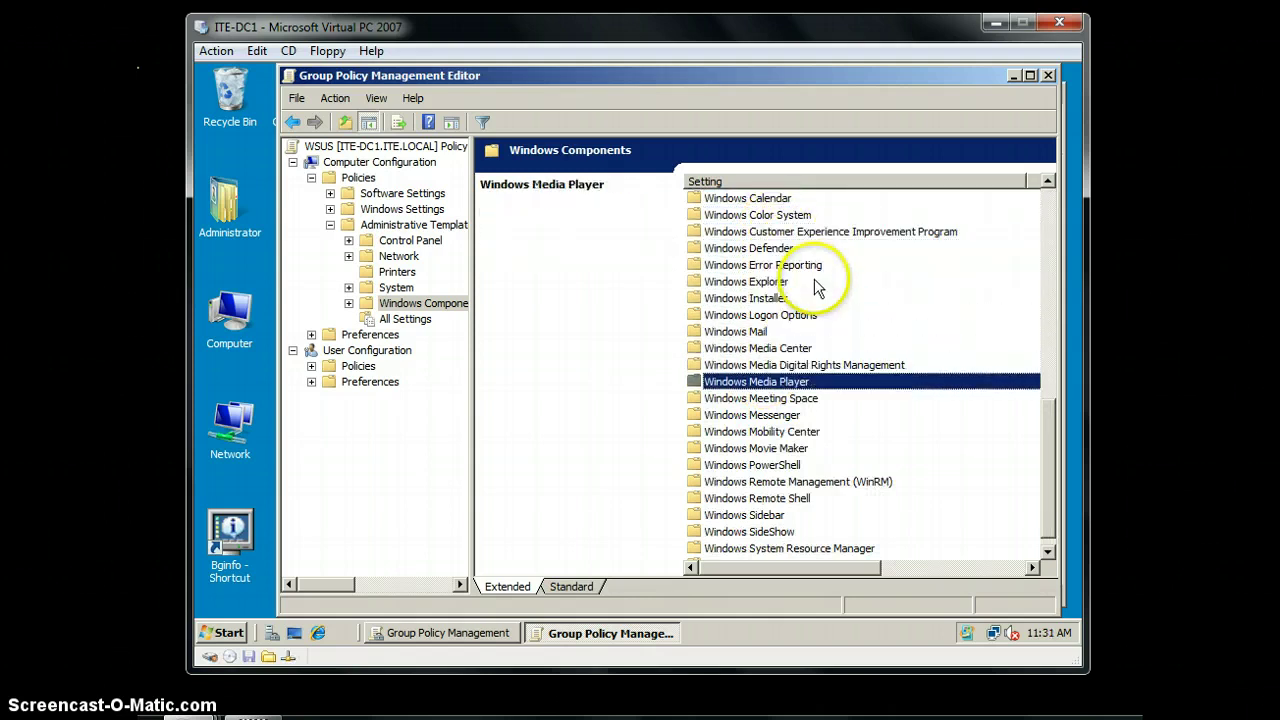
key(Down)
key(Down)
key(Down)
key(Down)
key(Down)
click(815, 287)
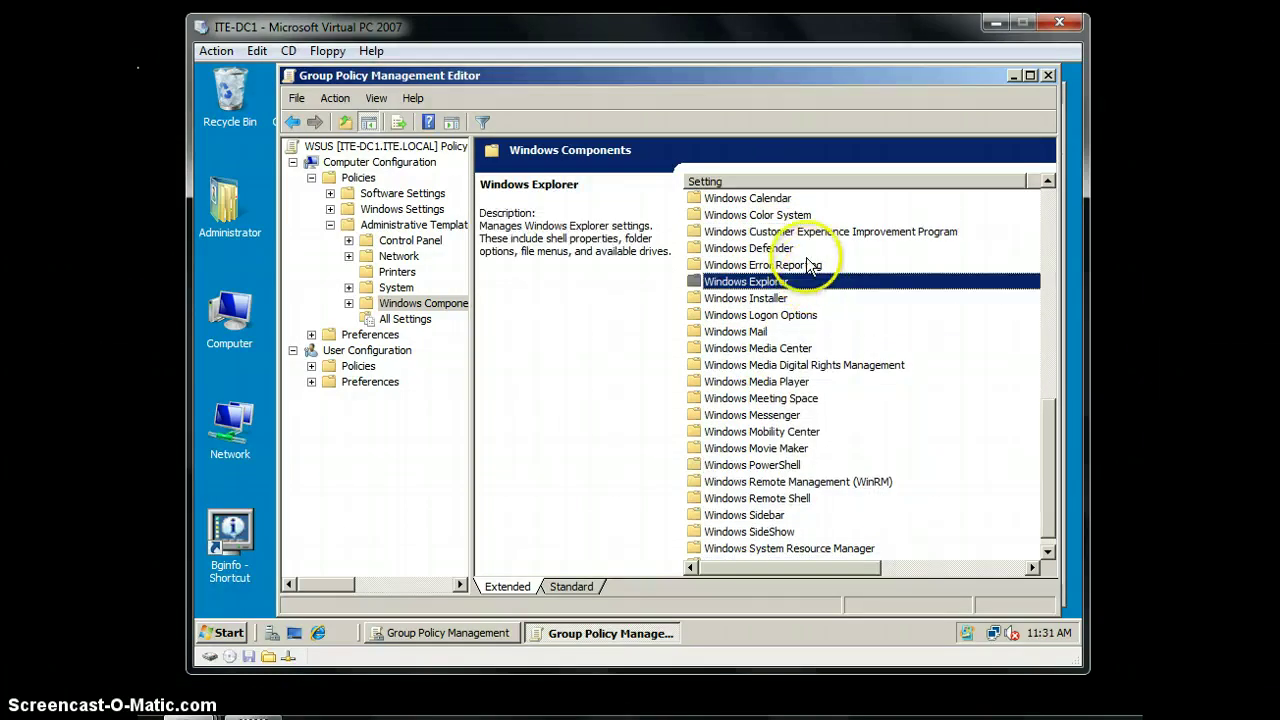
scroll(845, 296, up, 1)
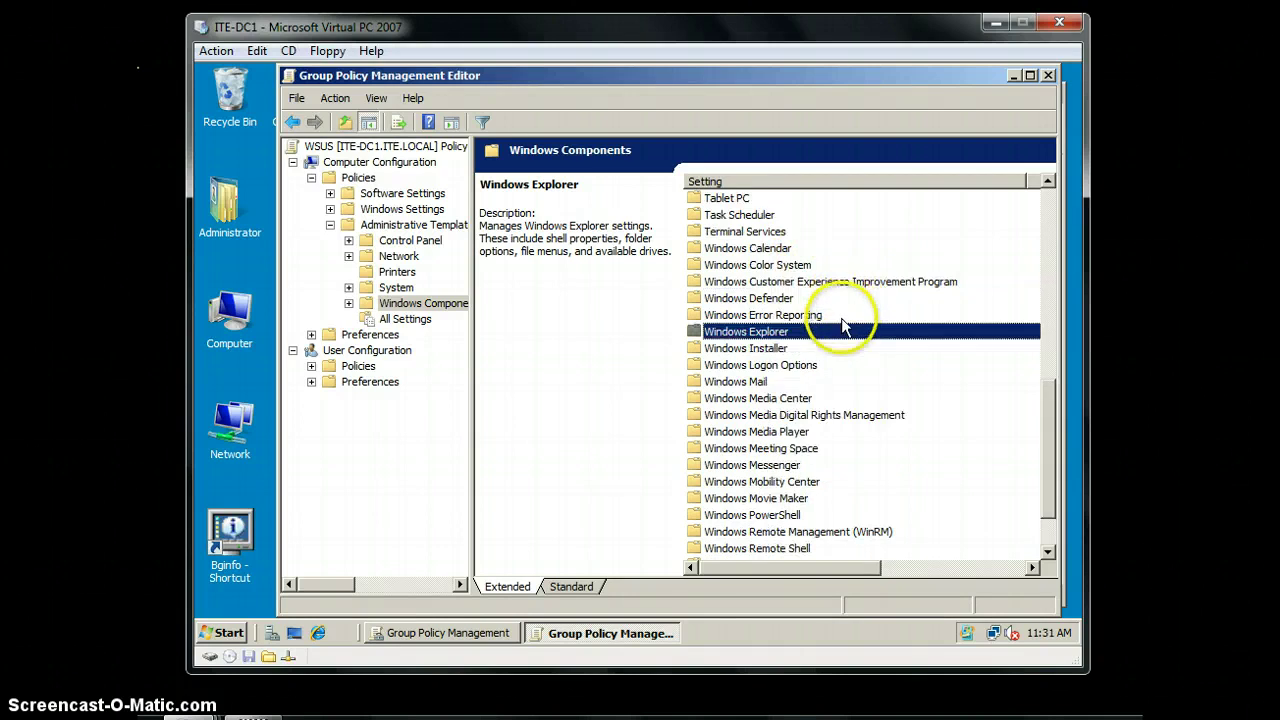
key(Down)
key(Down)
key(Down)
key(Down)
key(Down)
key(Down)
key(Down)
key(Down)
key(Down)
key(Down)
key(Down)
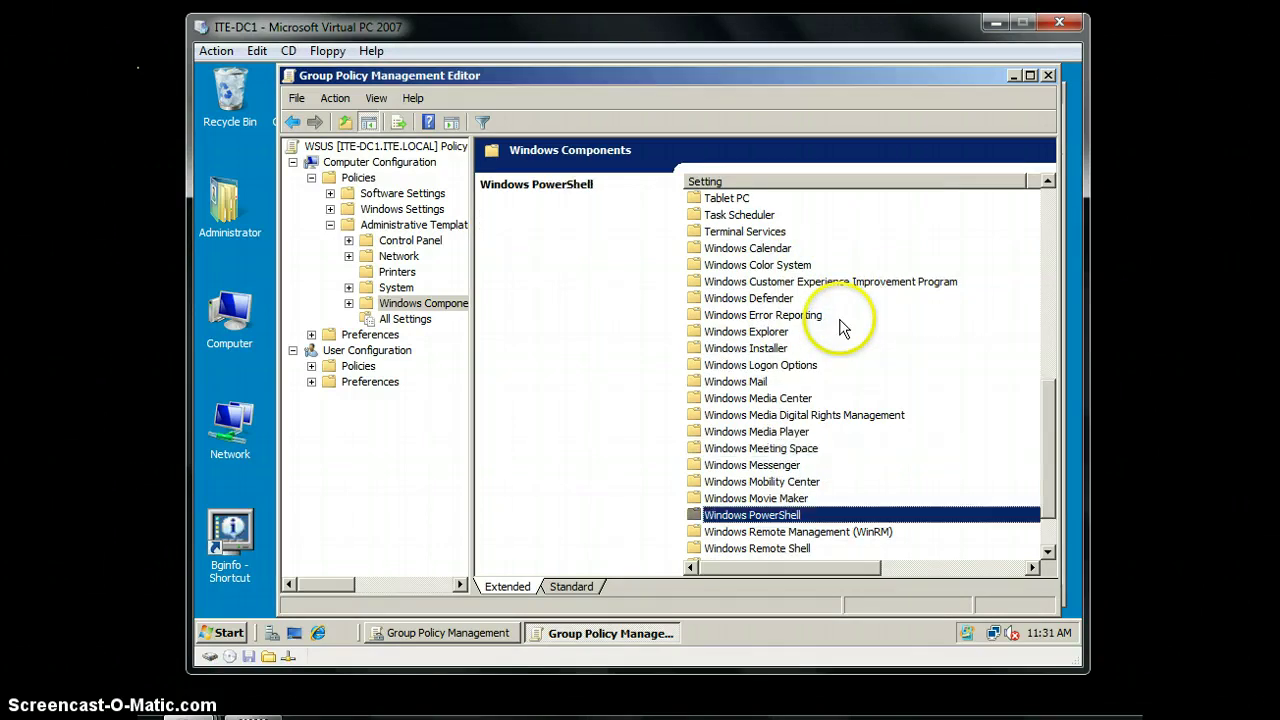
key(Down)
key(Down)
key(Down)
key(Down)
key(Down)
key(Down)
double_click(750, 546)
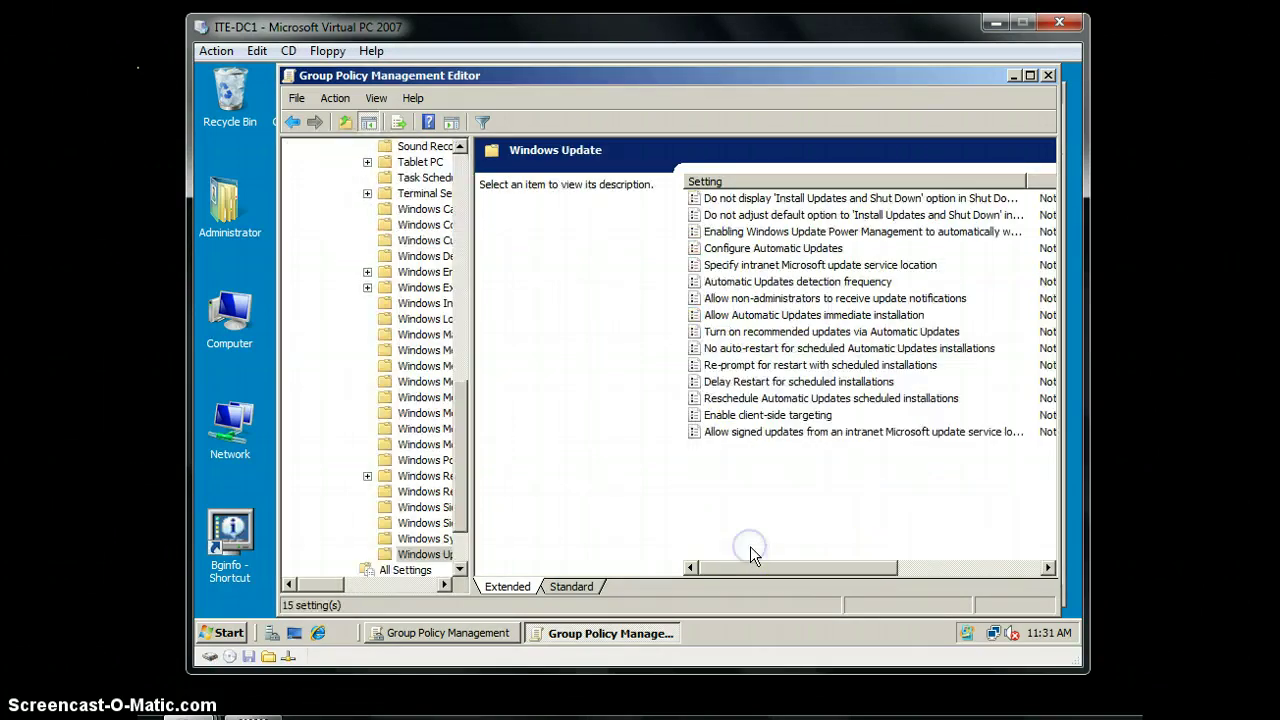
click(717, 505)
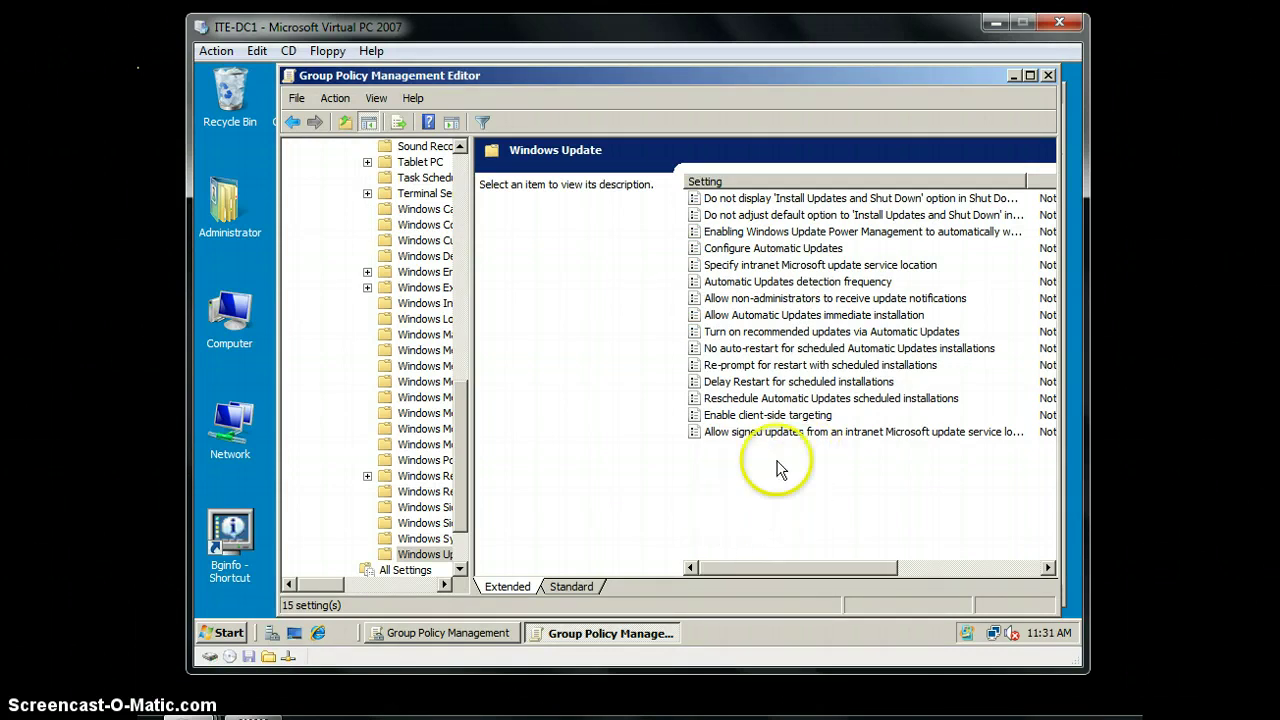
Enable the Configure Automatic Updates policy with option 4 - Auto download and schedule the install.
double_click(770, 248)
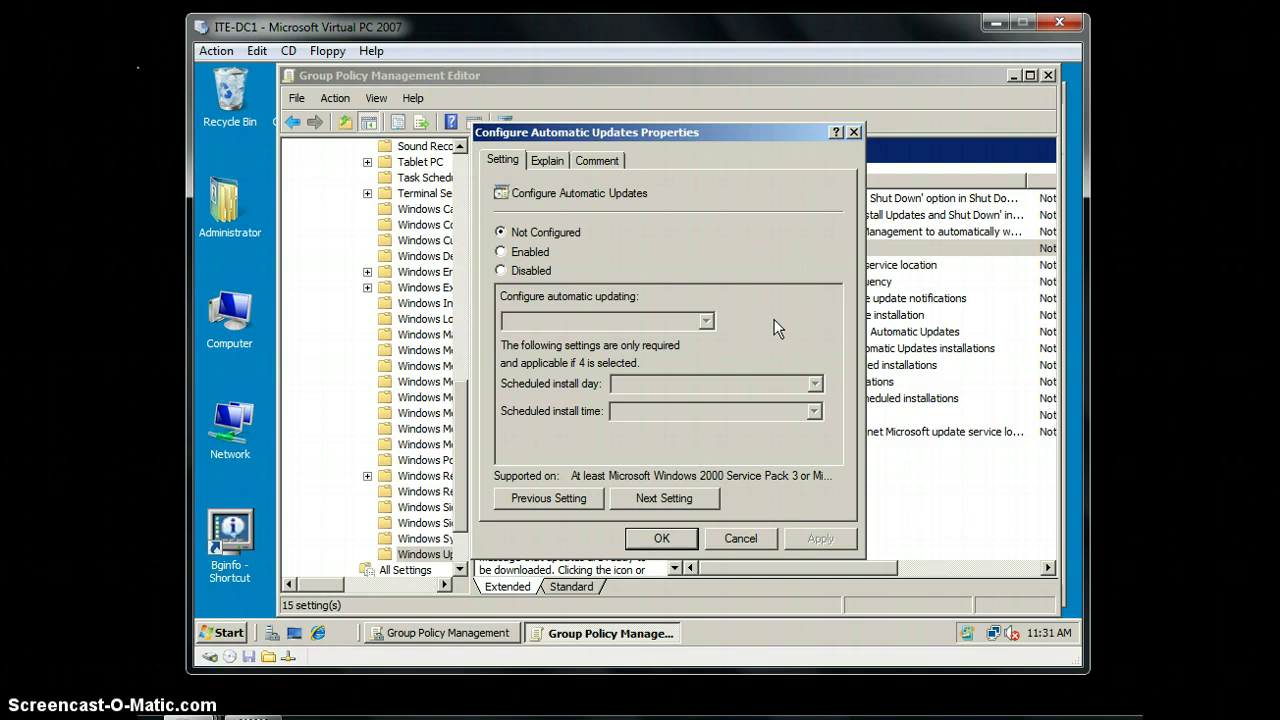
click(502, 252)
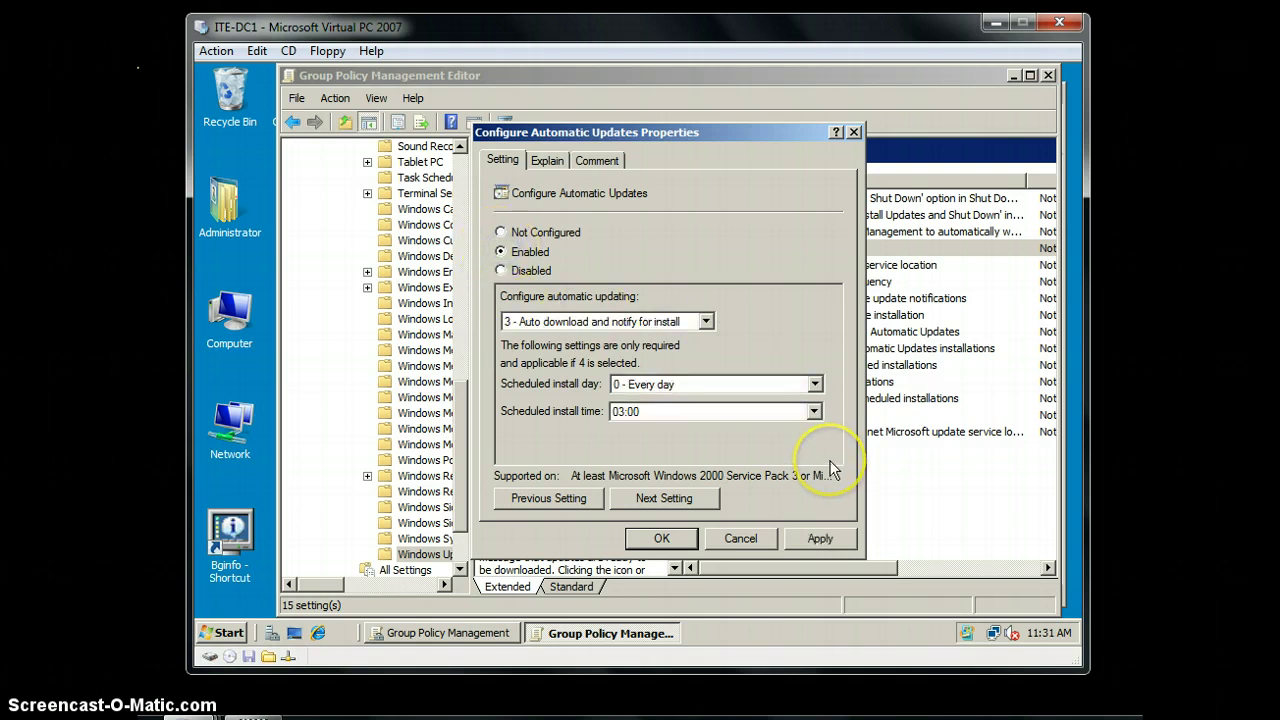
click(706, 321)
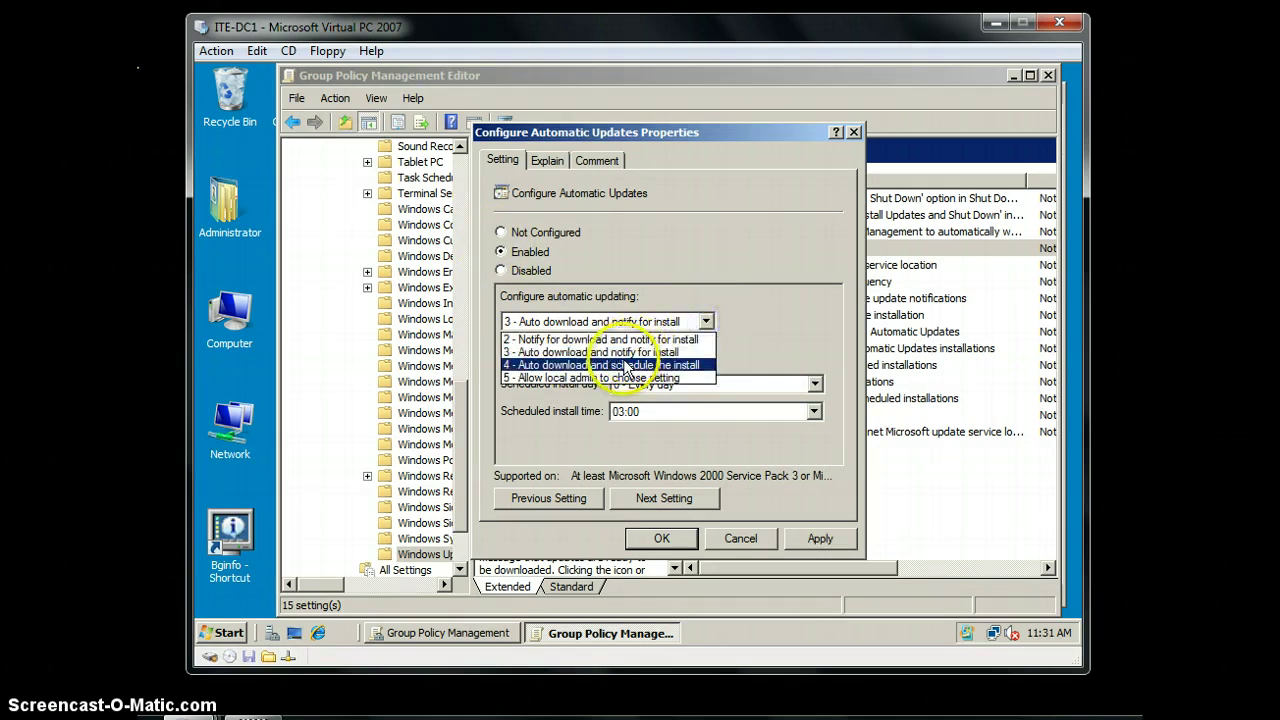
click(625, 366)
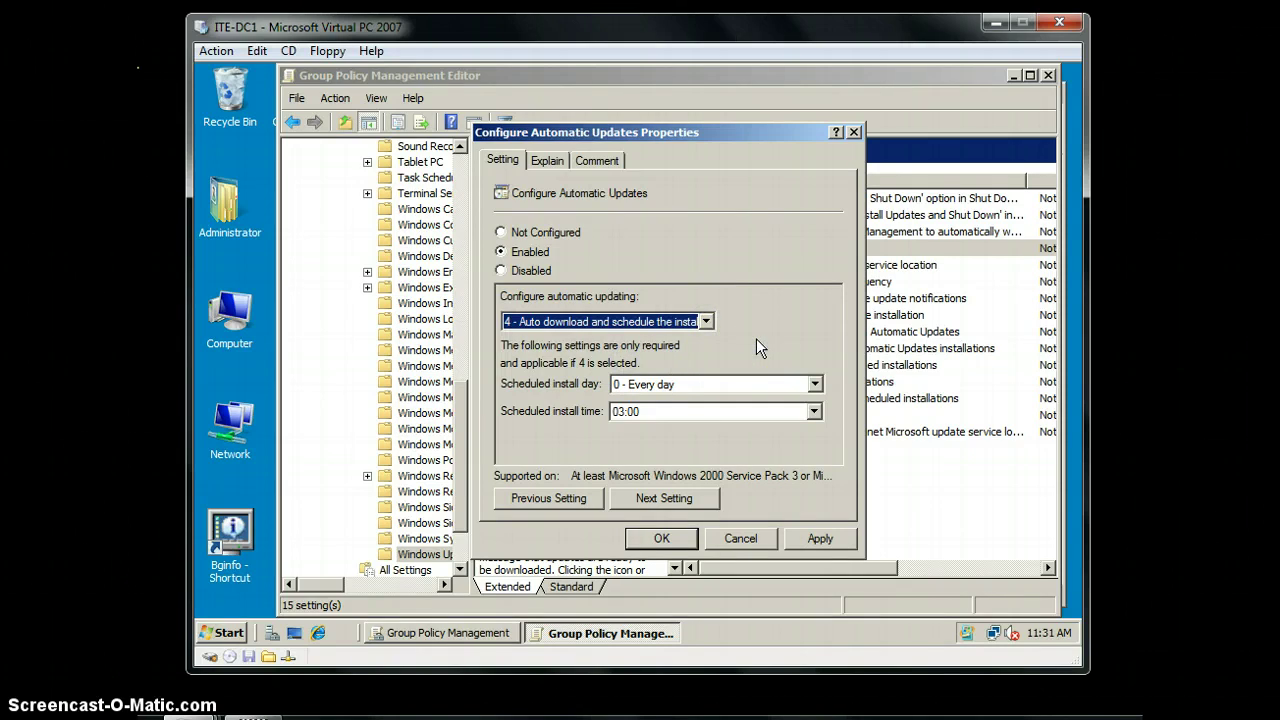
click(665, 541)
click(665, 540)
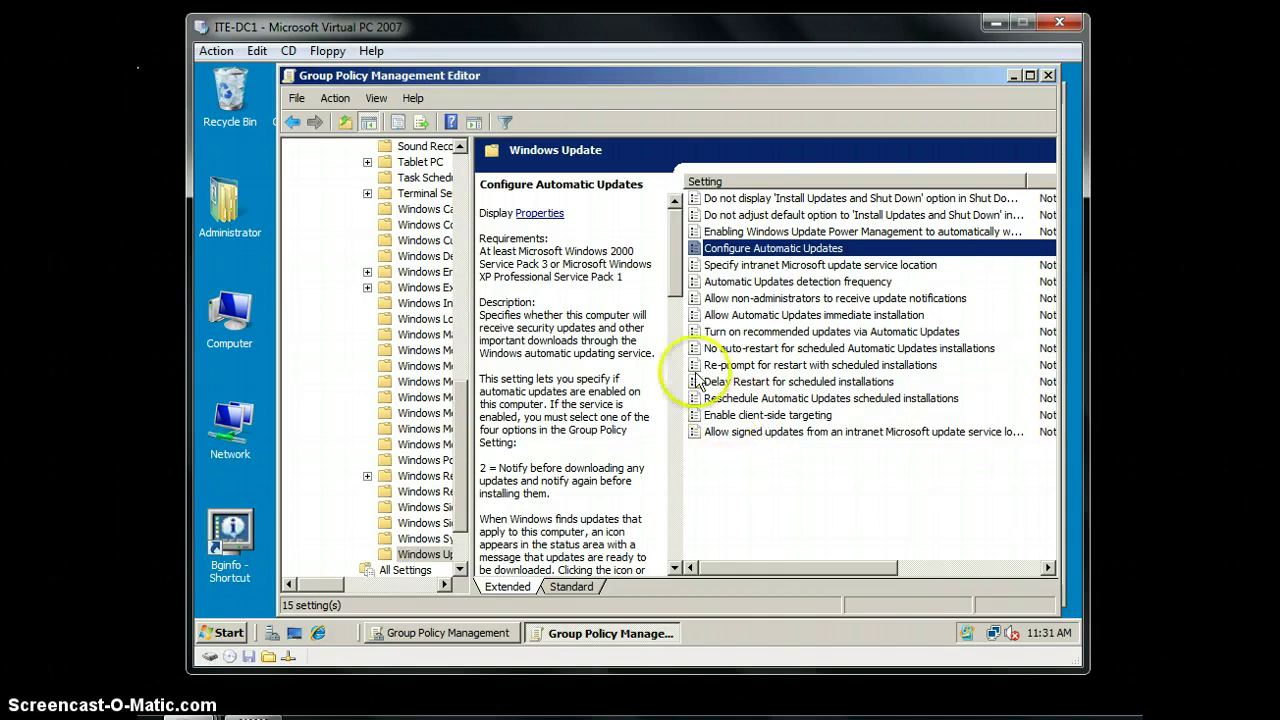
Look through other Windows Components folders, including Windows Mobility Center, Windows Remote Management and Security Center, and return to the Windows Update settings.
drag(333, 590, 296, 590)
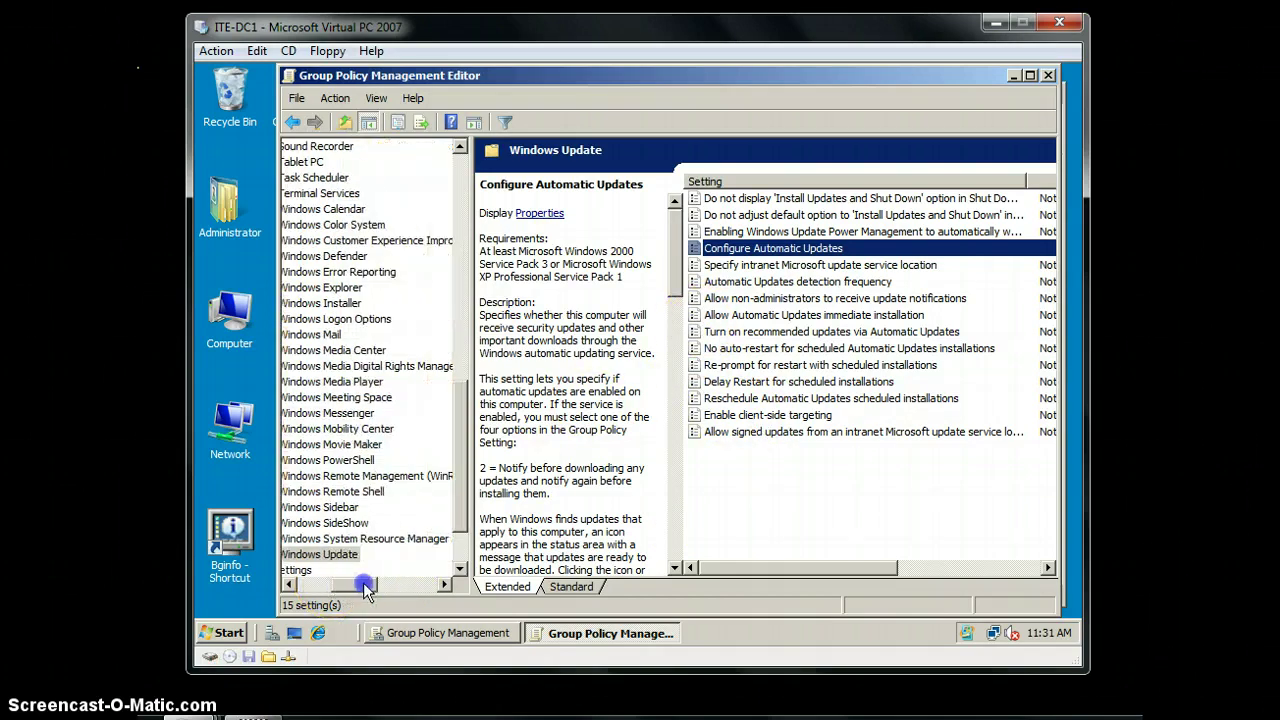
click(390, 429)
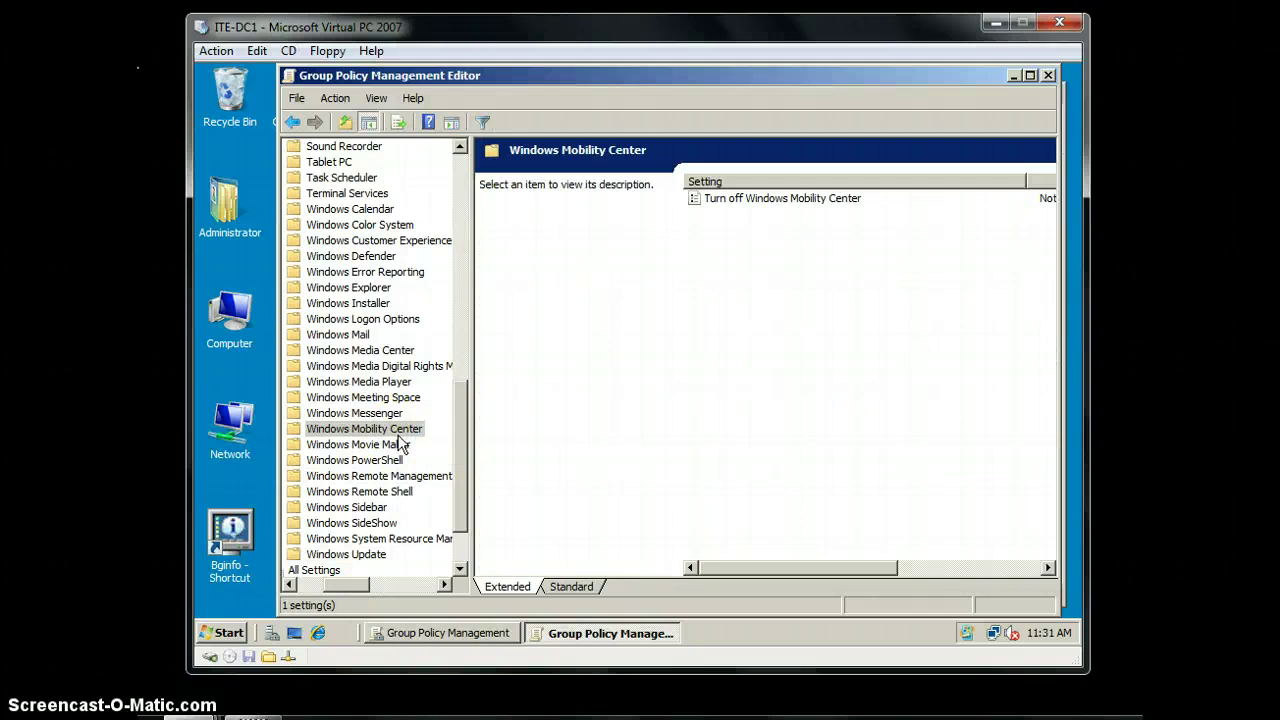
click(370, 476)
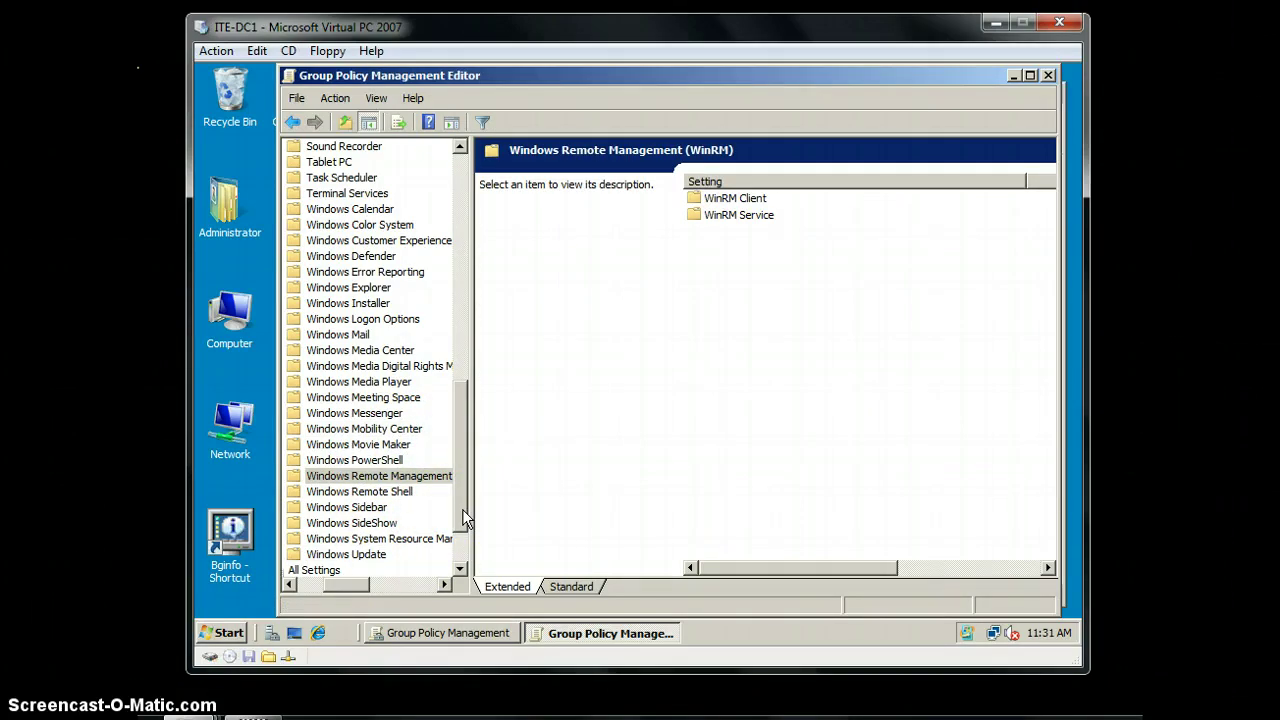
drag(462, 509, 466, 377)
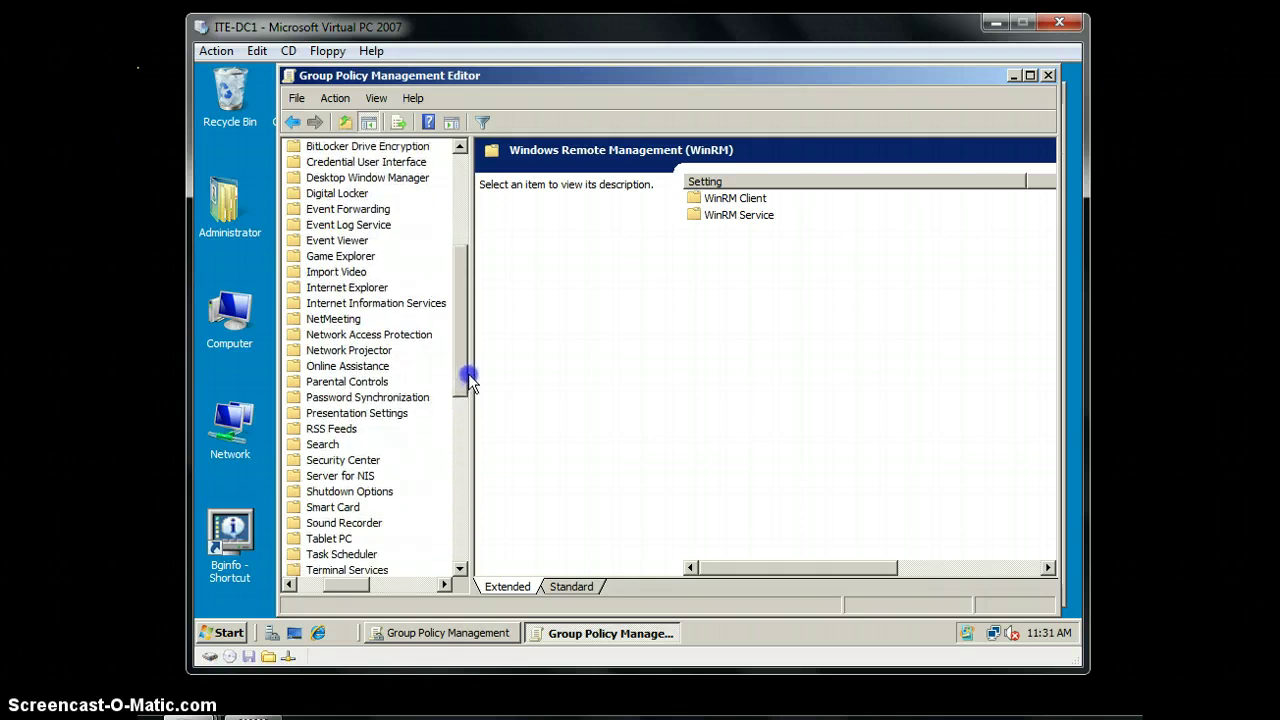
click(345, 458)
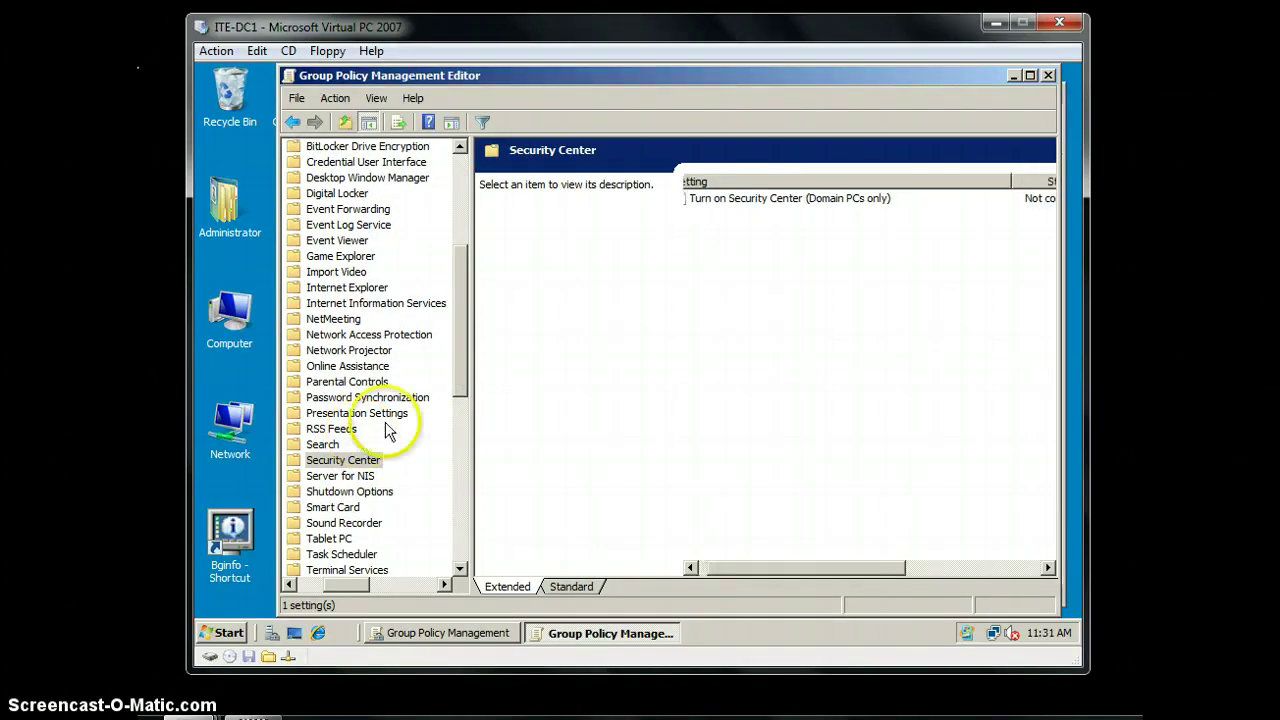
drag(464, 352, 449, 534)
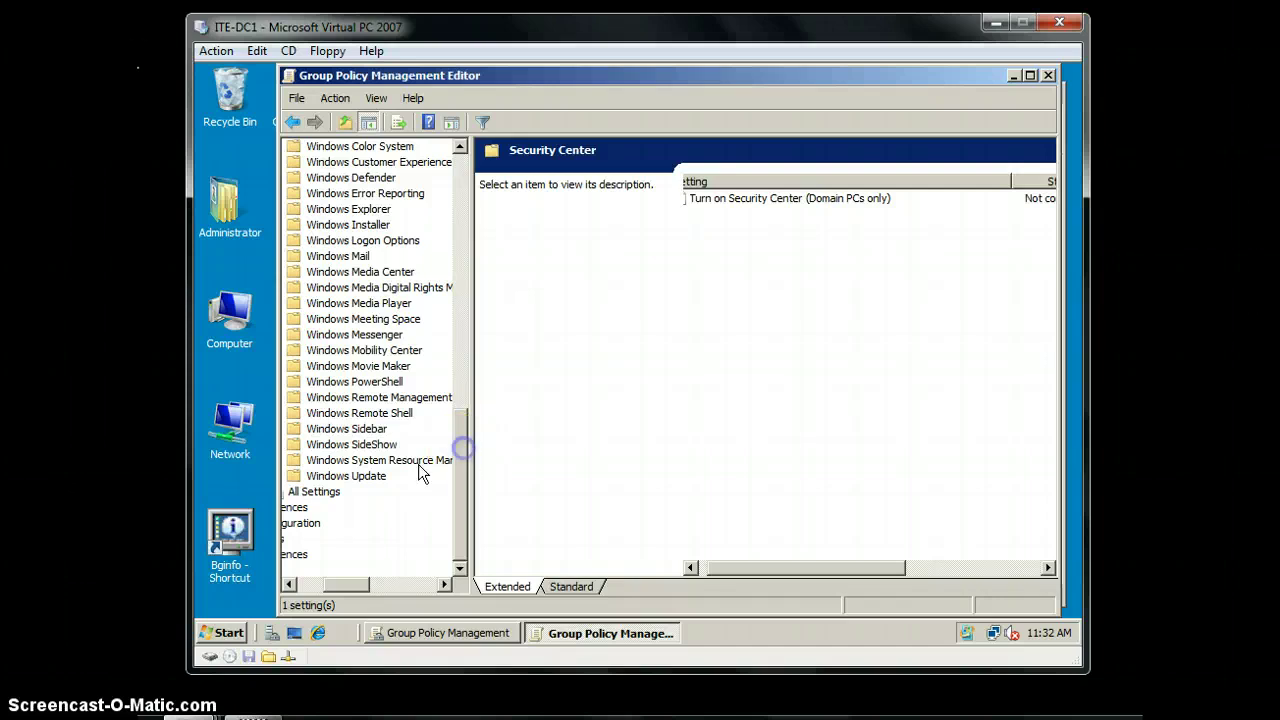
click(376, 480)
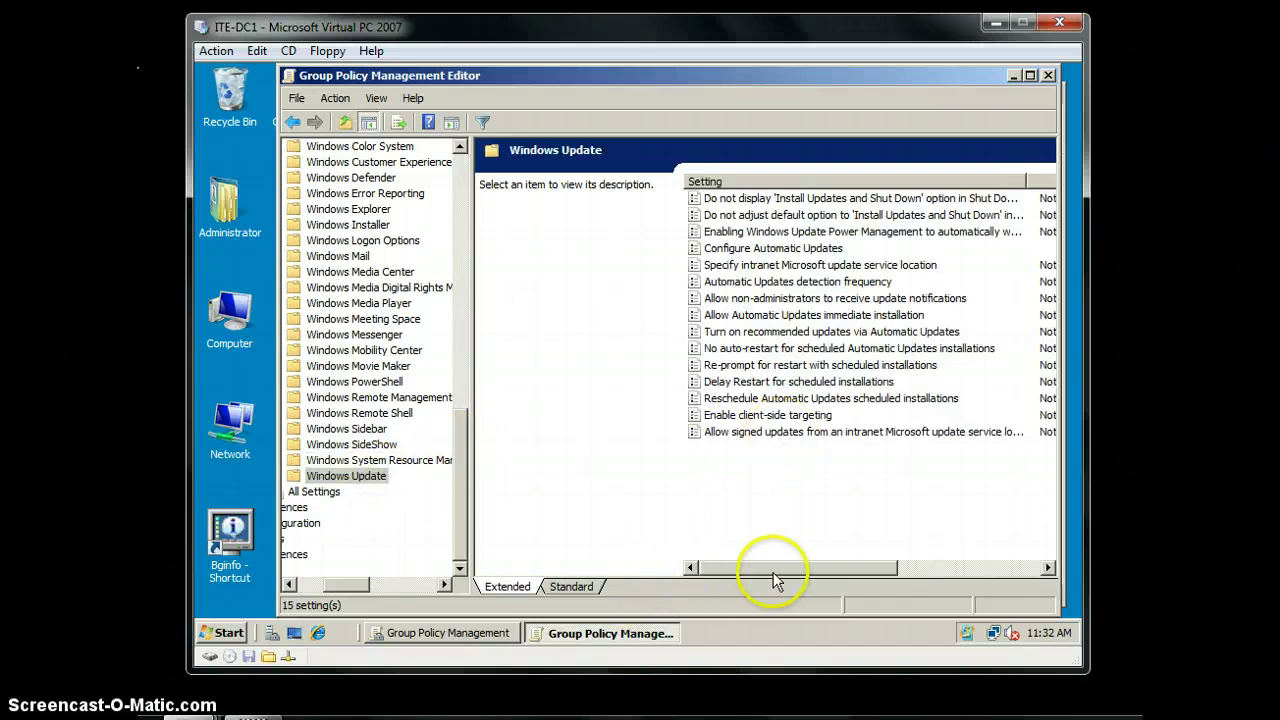
mouse_move(773, 571)
mouse_down()
mouse_move(800, 572)
mouse_move(757, 567)
mouse_up()
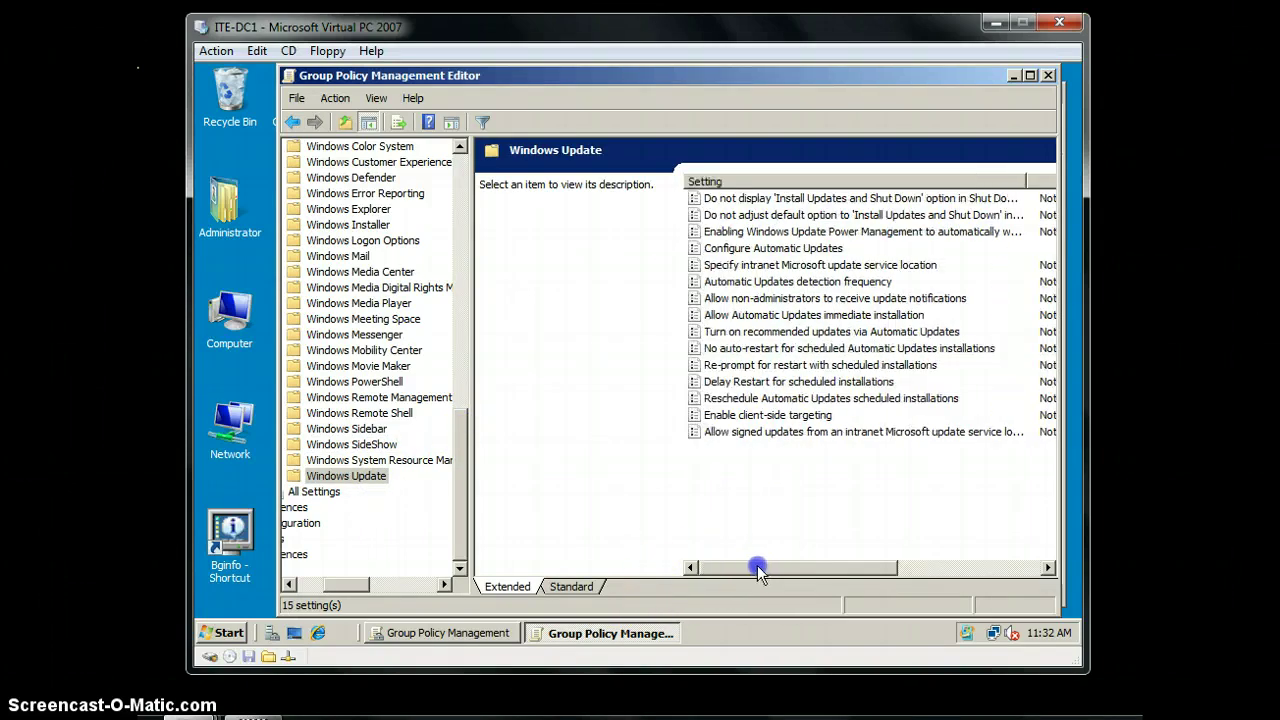
double_click(742, 265)
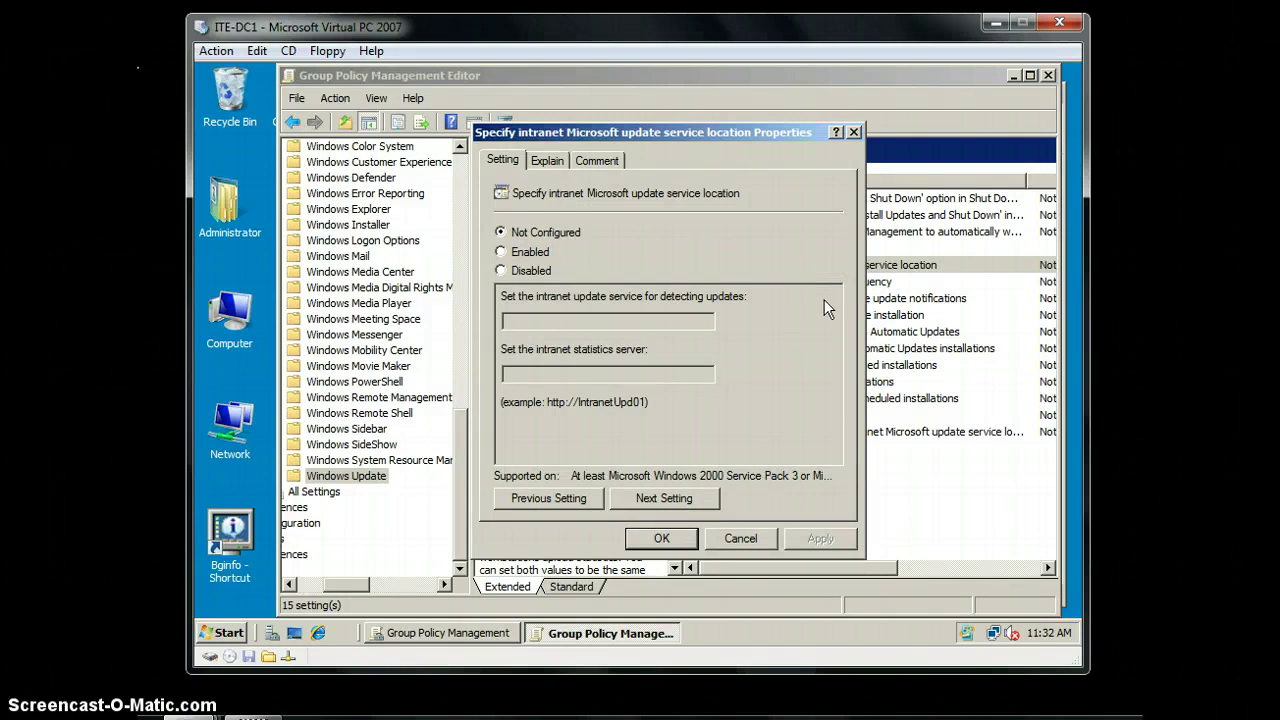
click(505, 252)
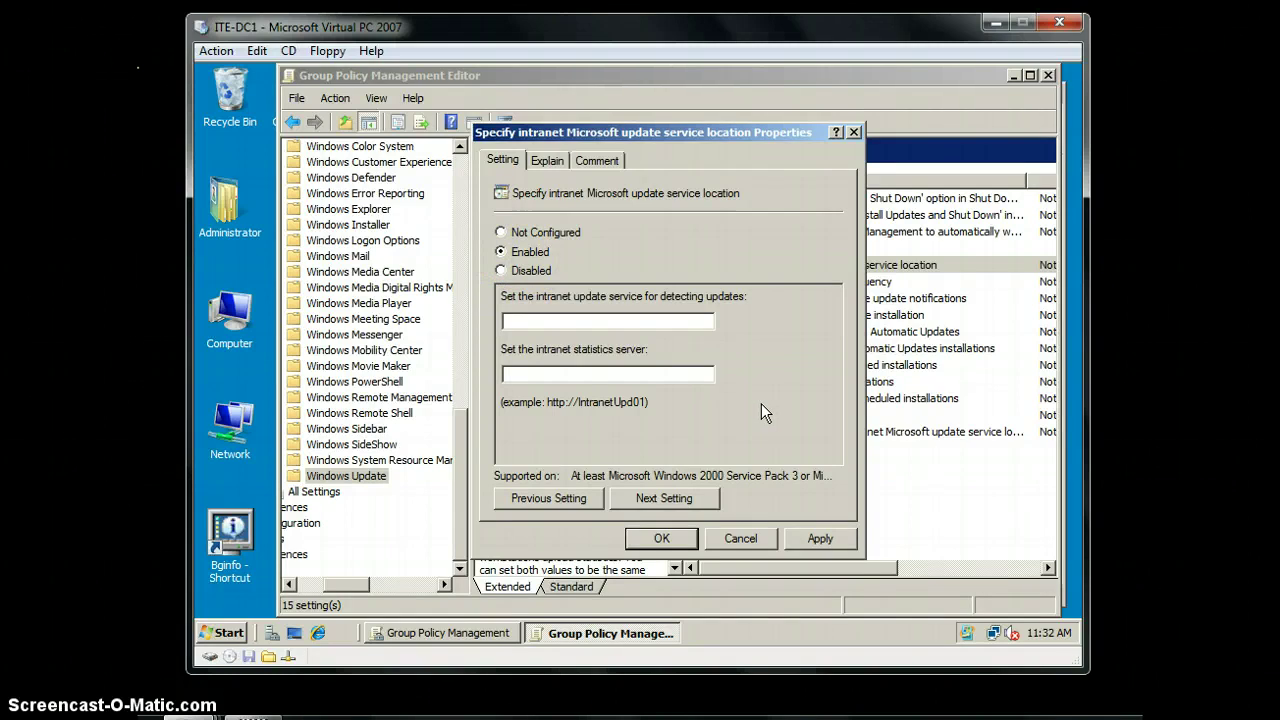
click(605, 316)
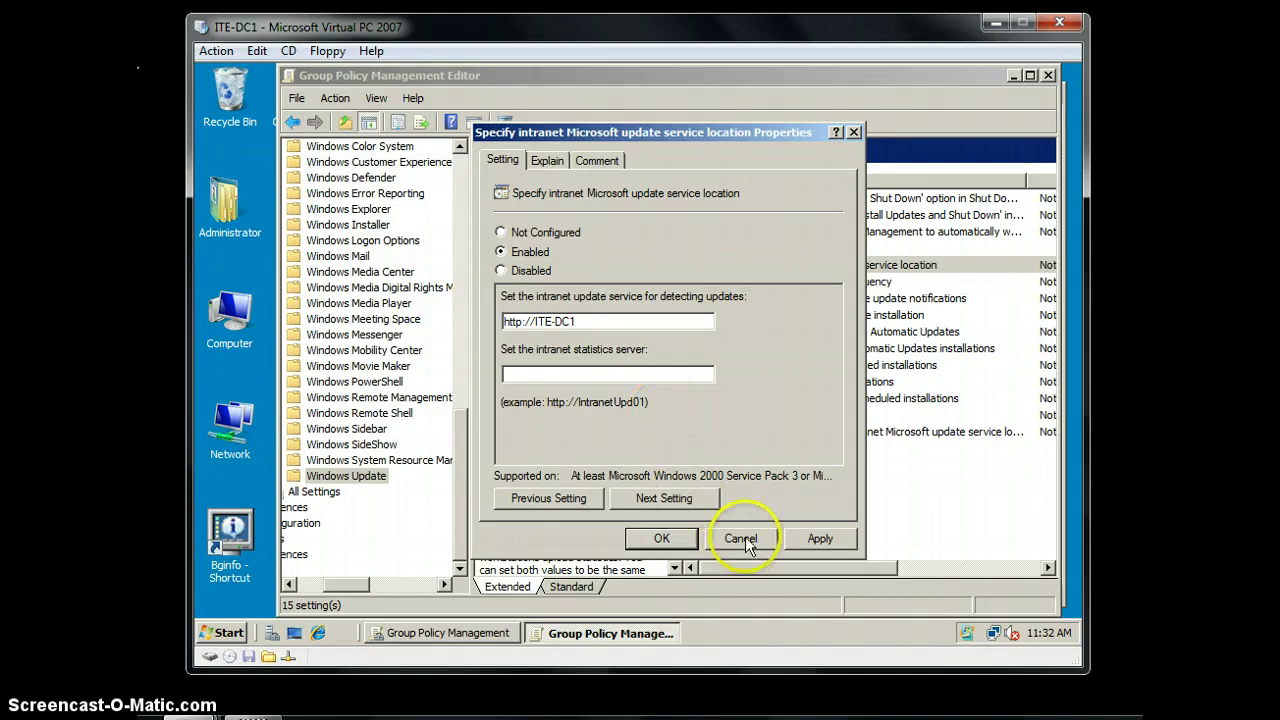
Review the explanation and comment of the intranet update service policy, and try to confirm its settings.
click(547, 160)
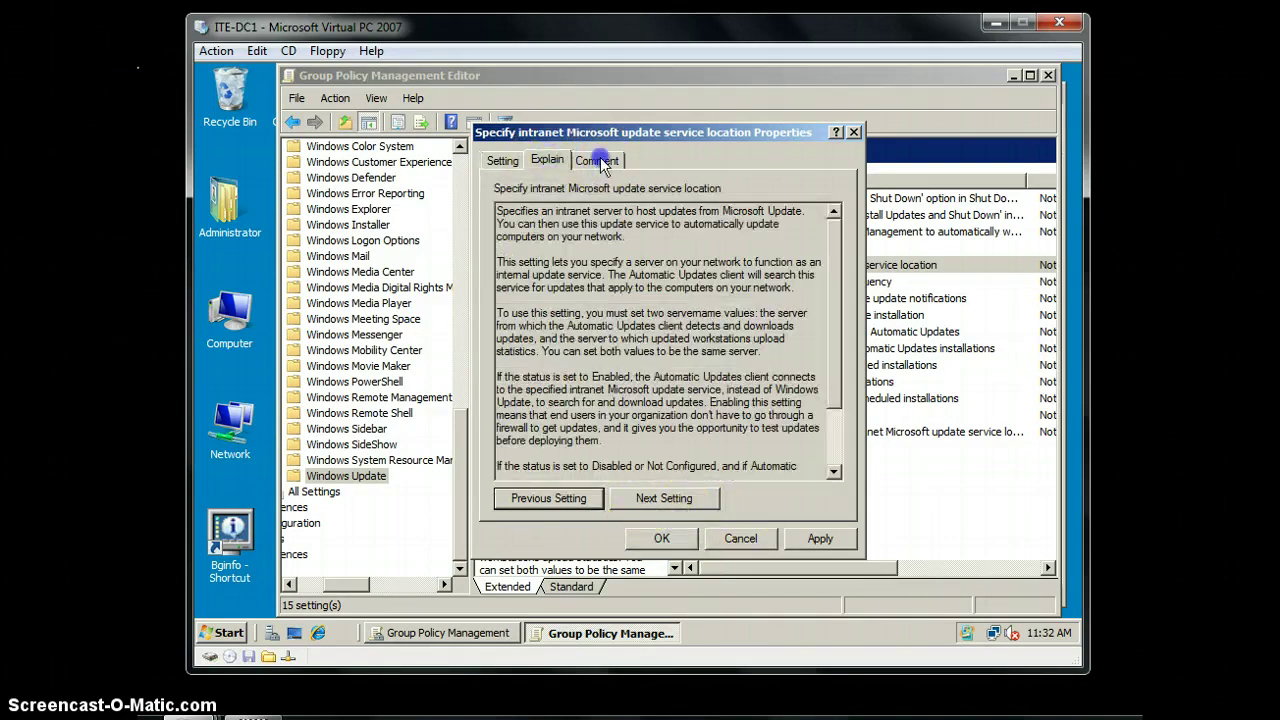
click(597, 160)
click(503, 160)
click(688, 545)
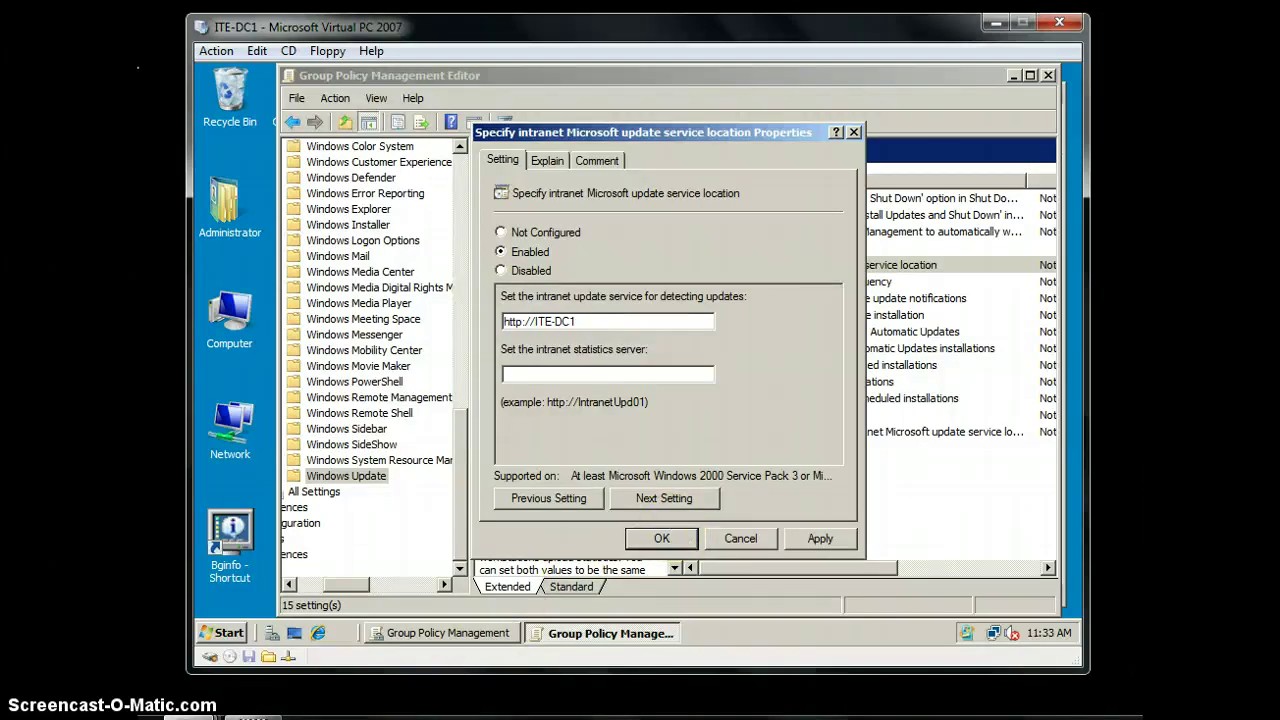
double_click(599, 320)
right_click(686, 320)
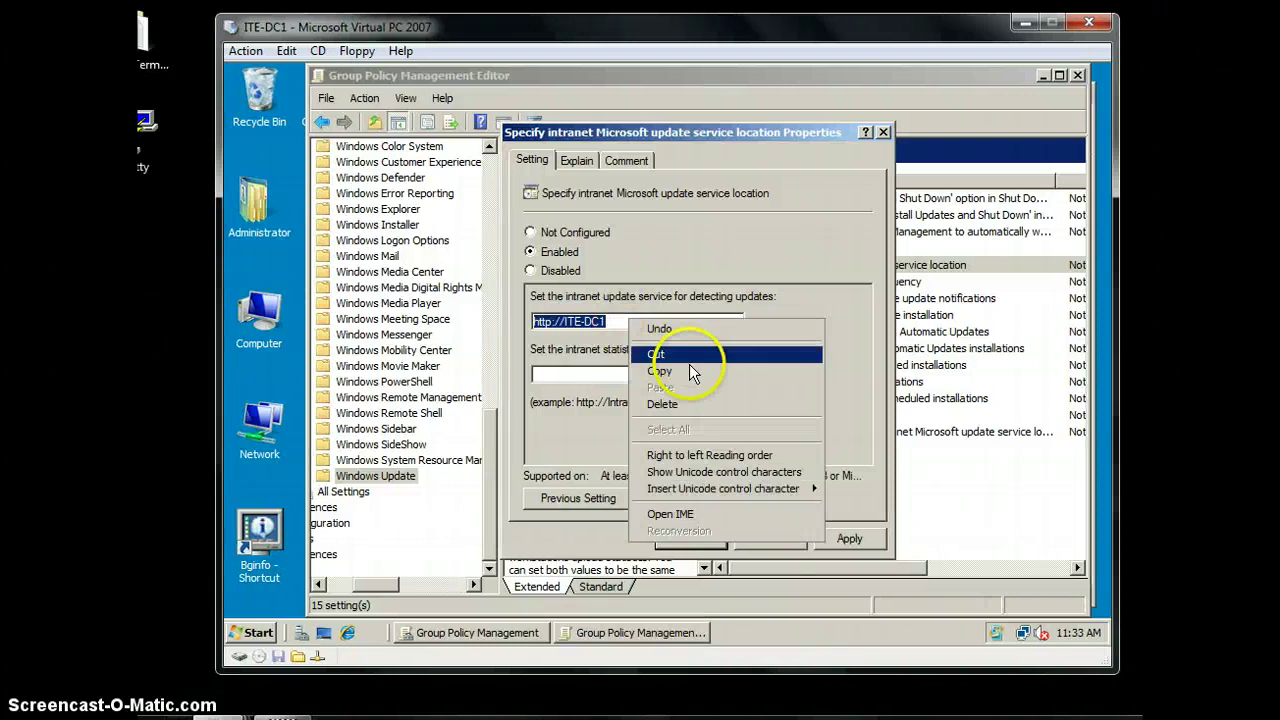
click(690, 368)
right_click(645, 374)
click(700, 440)
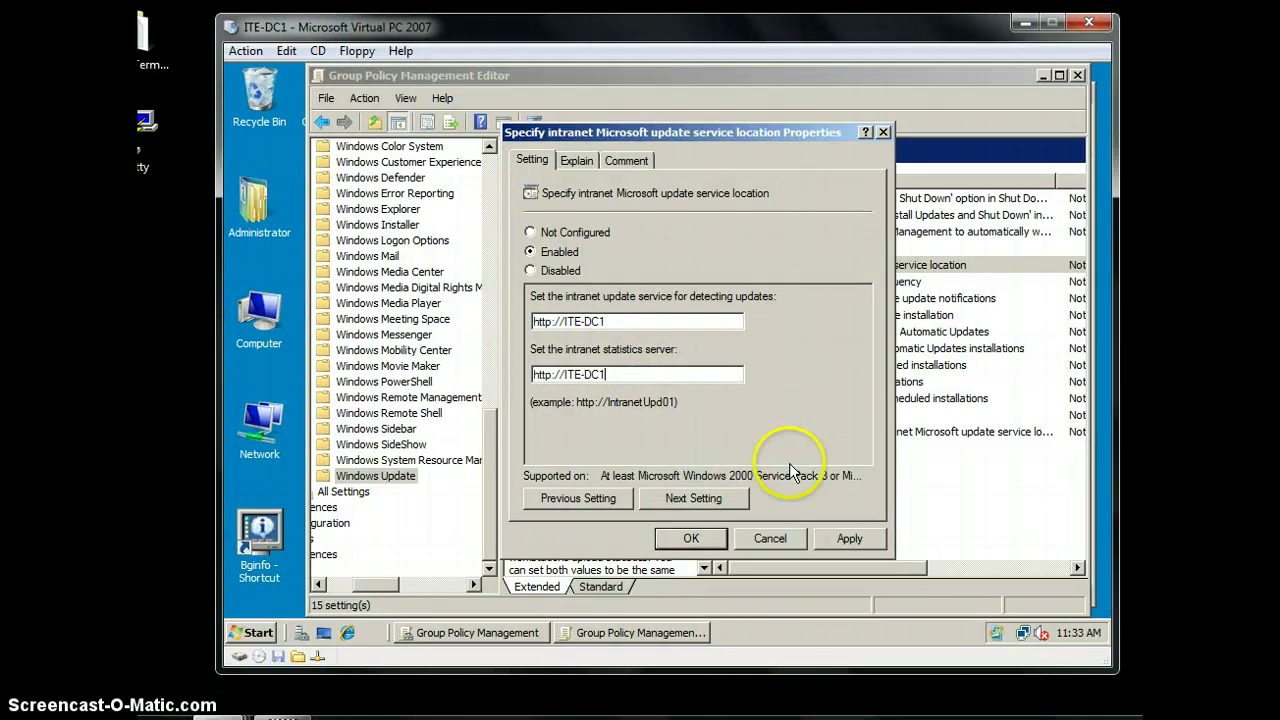
click(691, 538)
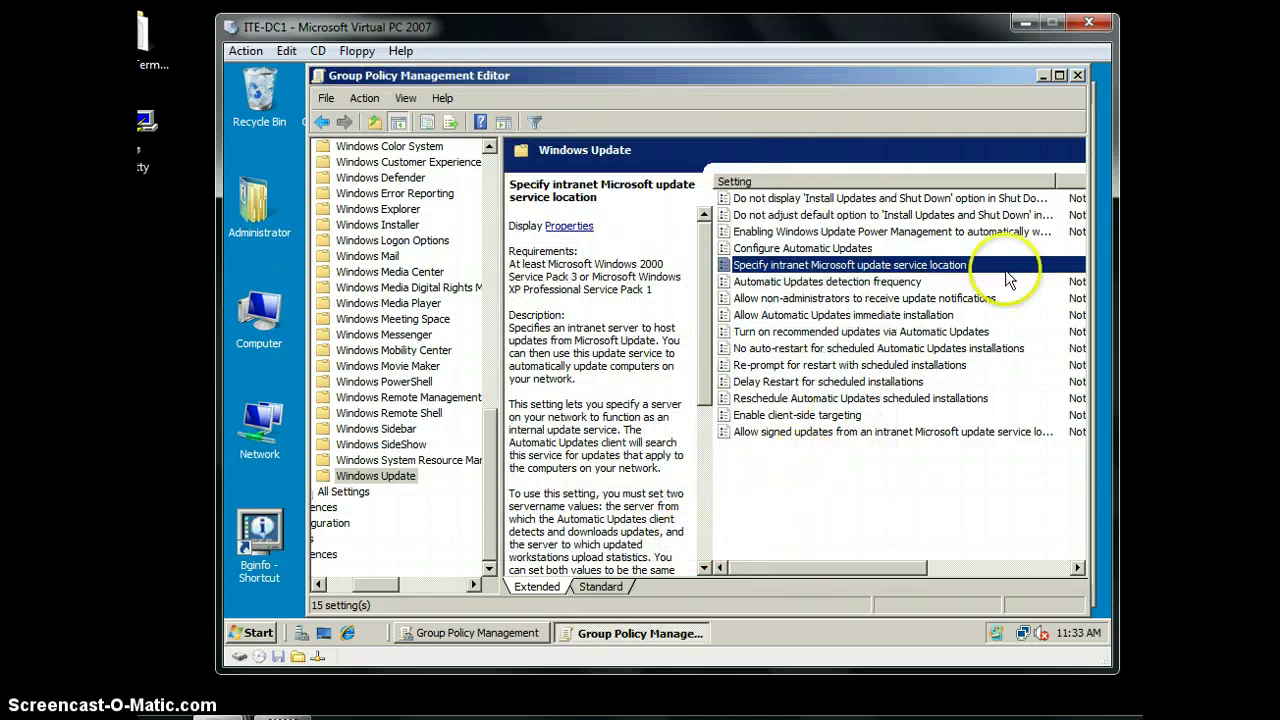
Close the Group Policy Management Editor and the Group Policy Management console.
click(1077, 75)
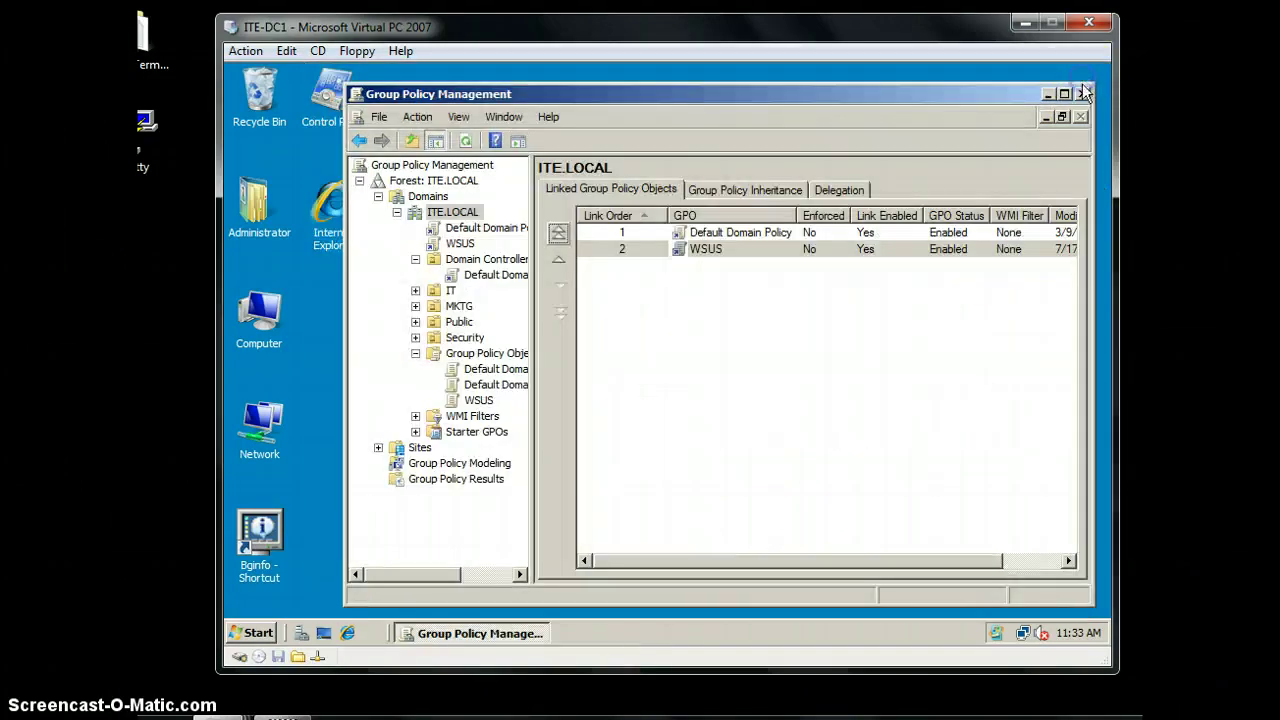
click(1084, 93)
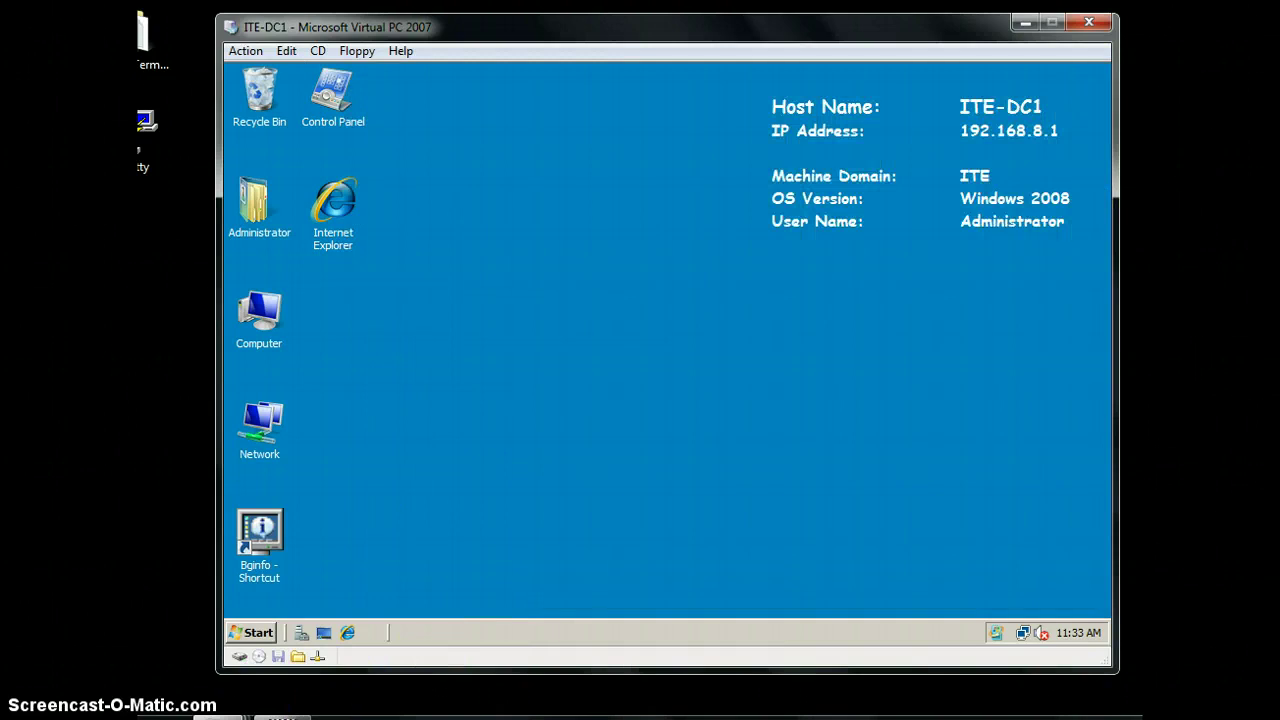